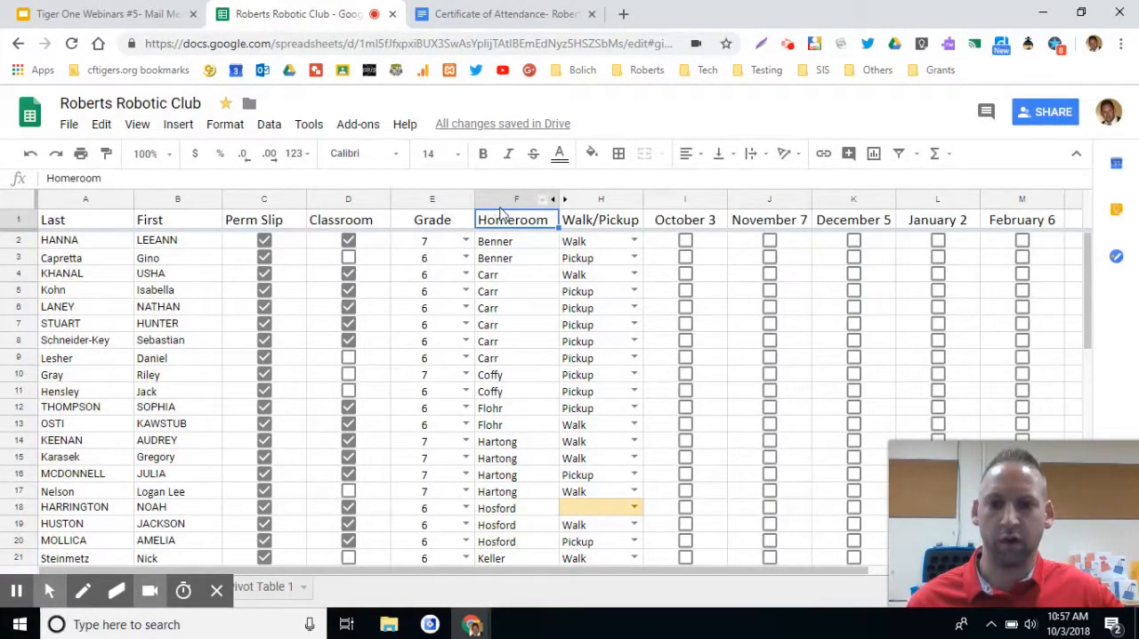
# Find autoCrat in the Google Sheets add-ons gallery and start its free installation.
pyautogui.click(358, 125)
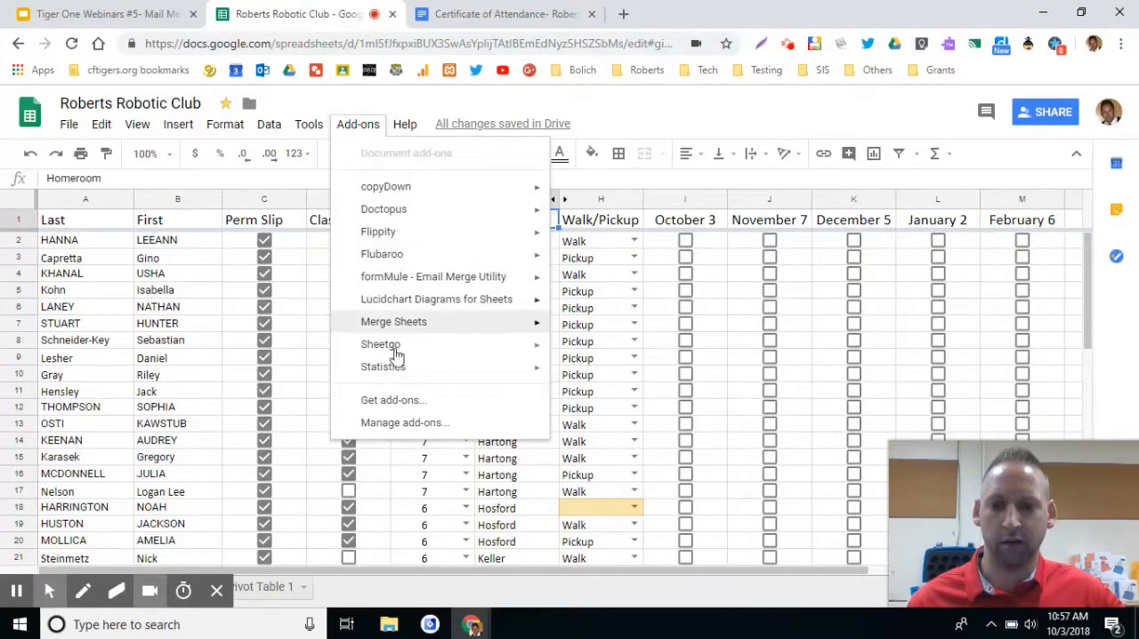
pyautogui.click(396, 403)
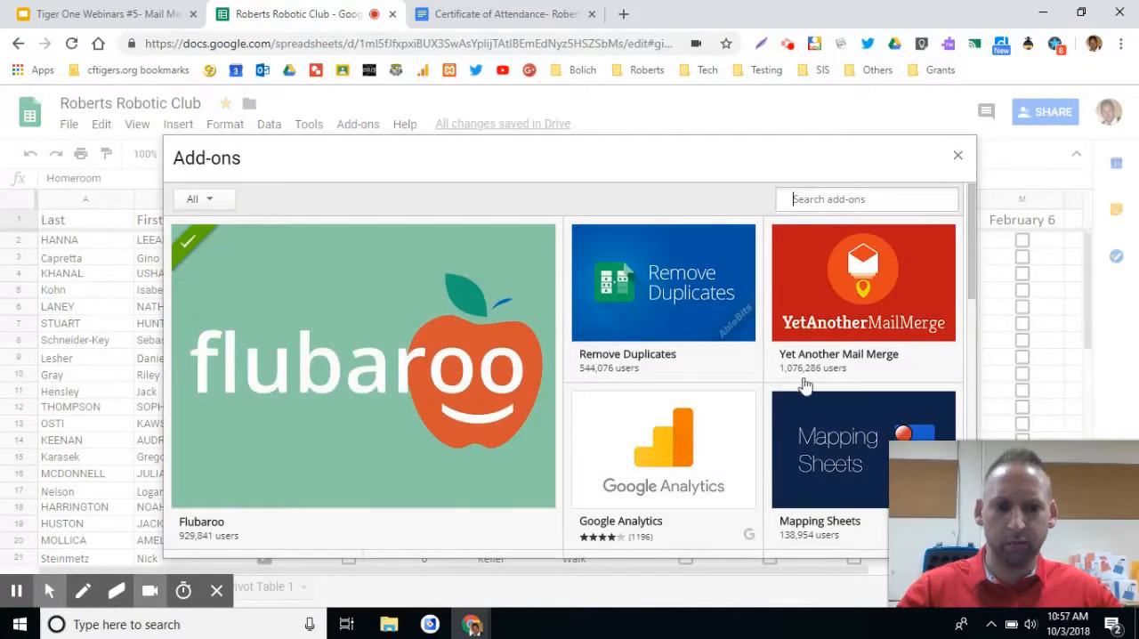
pyautogui.scroll(-1, 850, 332)
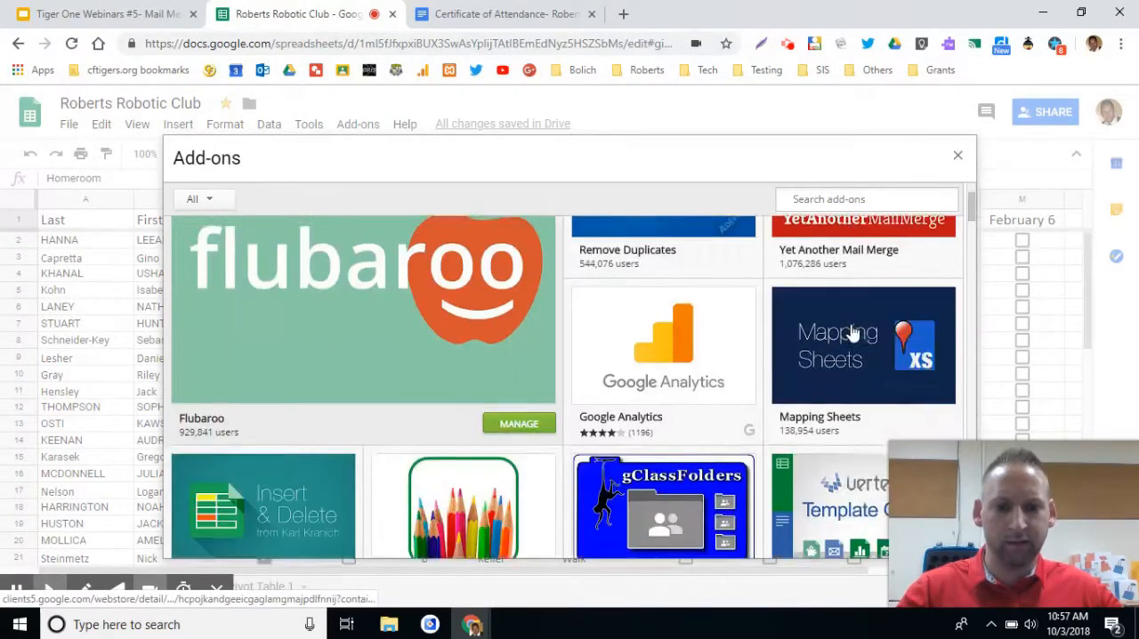
pyautogui.scroll(-4, 849, 331)
pyautogui.scroll(2, 850, 332)
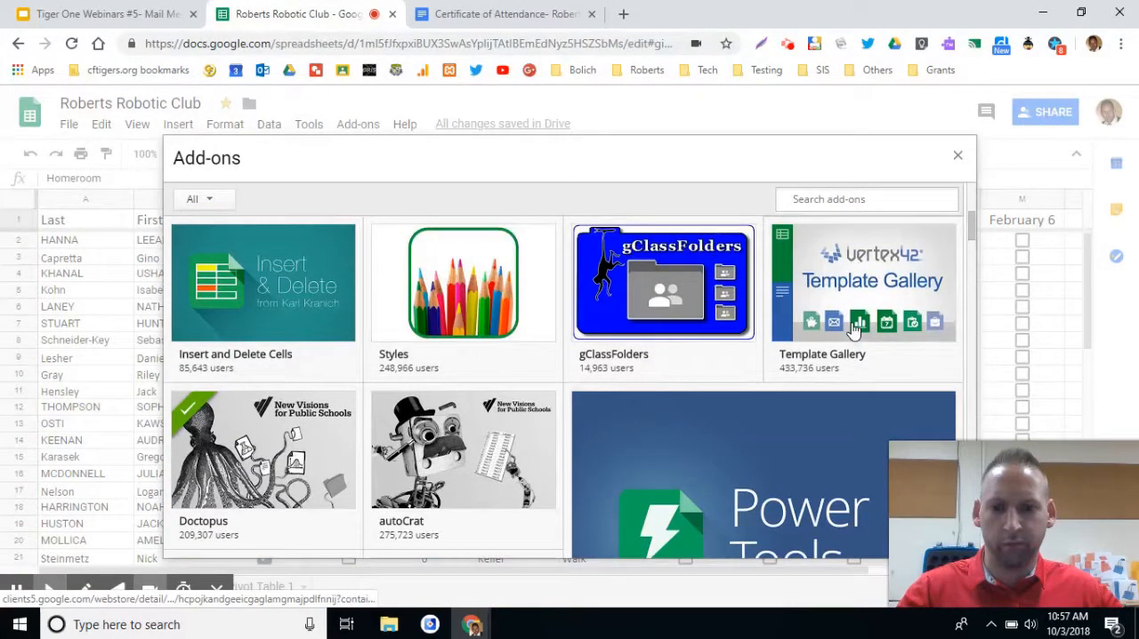
pyautogui.scroll(-2, 851, 330)
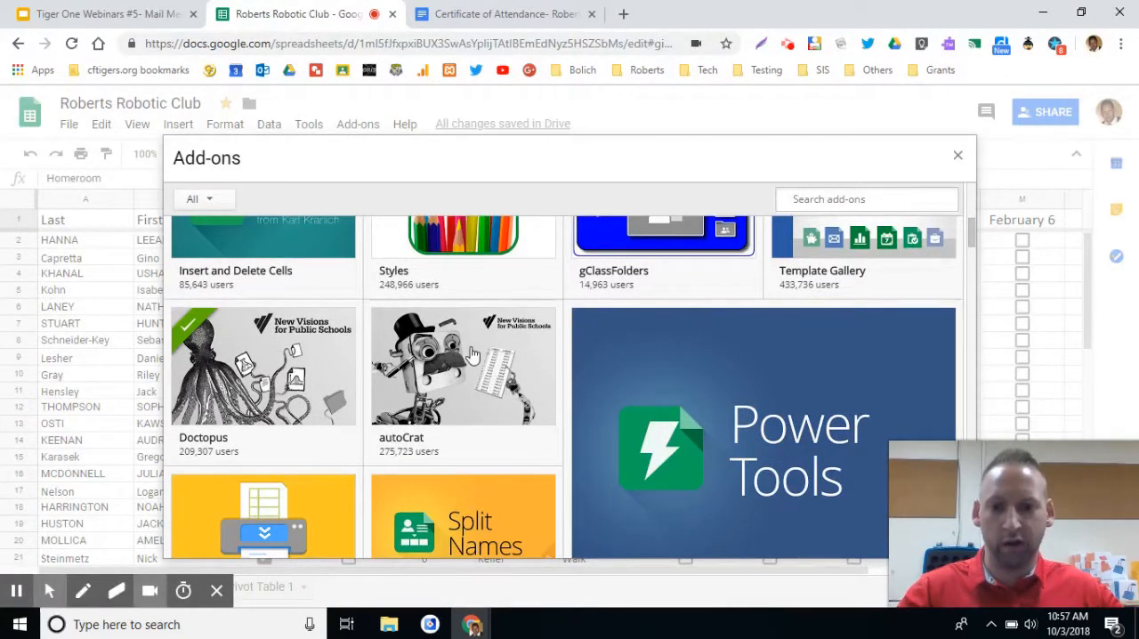
pyautogui.moveTo(469, 350)
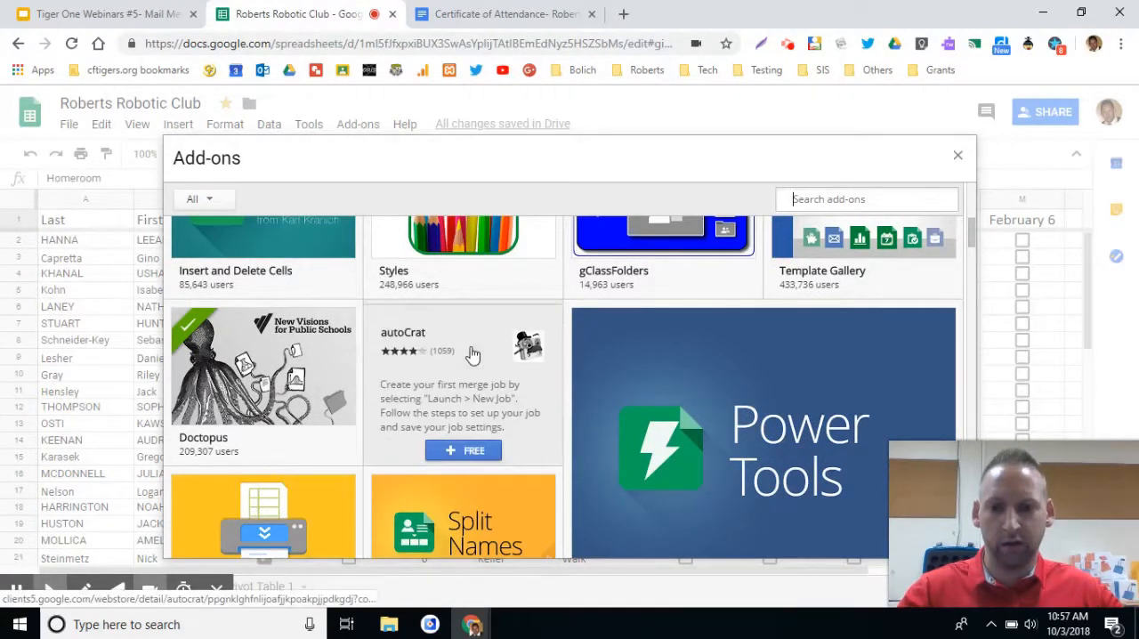
pyautogui.click(462, 446)
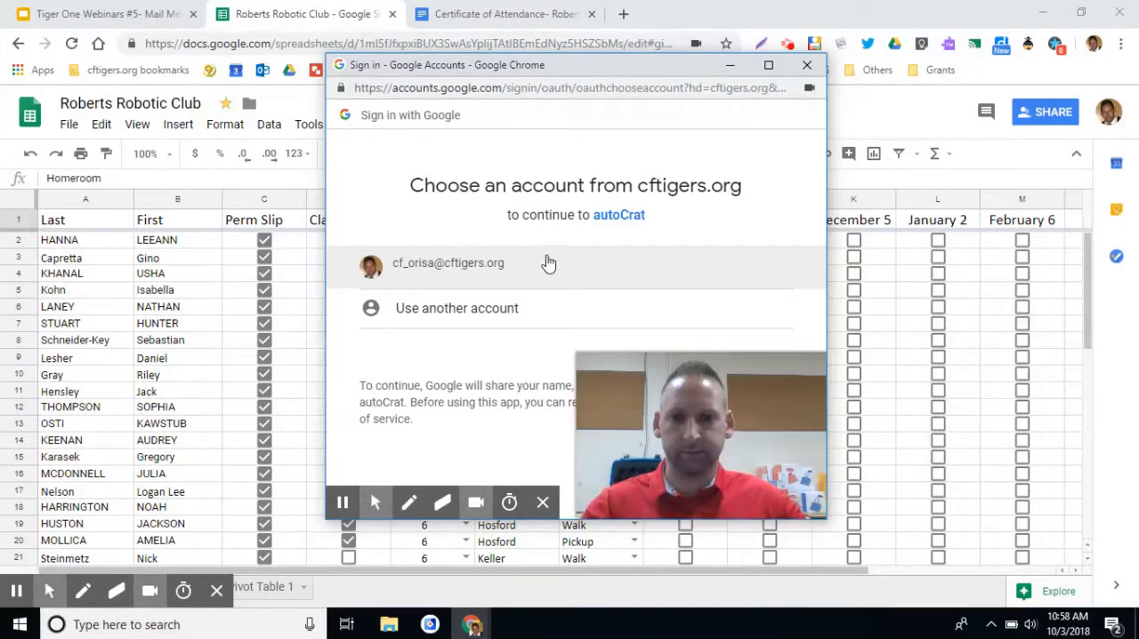
# Choose the cftigers.org Google account and allow autoCrat the access it requests.
pyautogui.click(486, 273)
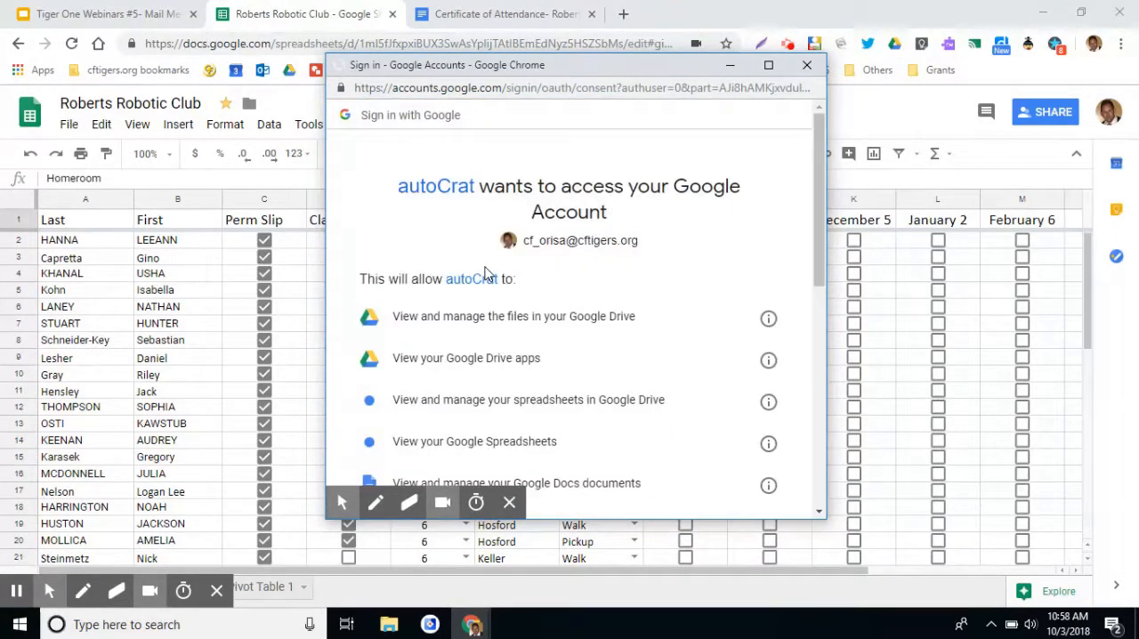
pyautogui.moveTo(818, 175); pyautogui.dragTo(795, 419)
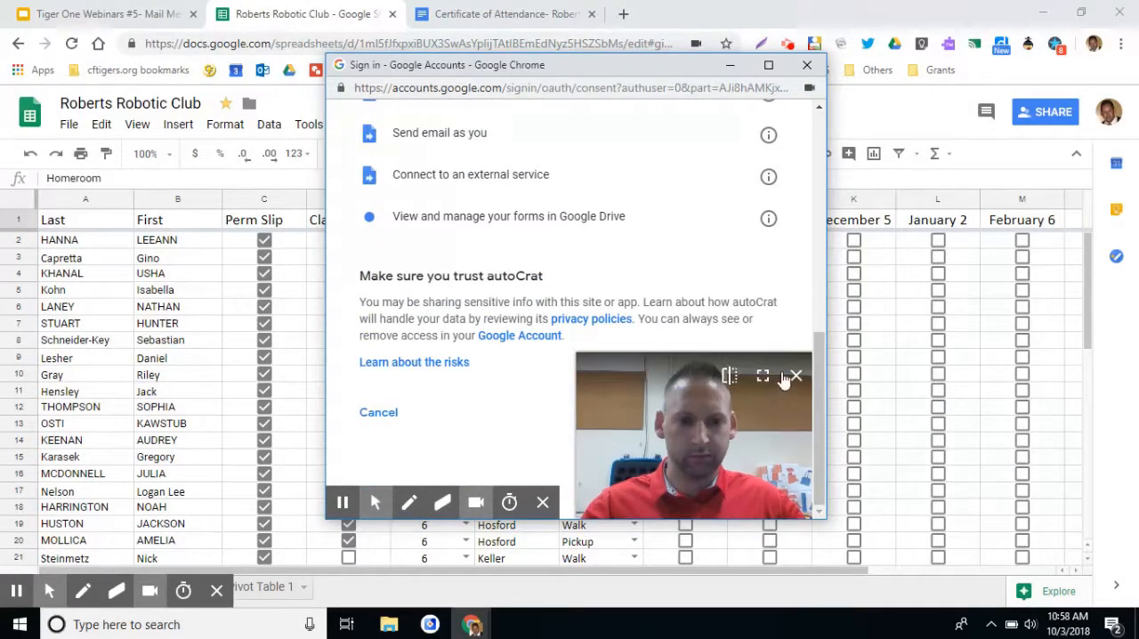
pyautogui.click(796, 375)
pyautogui.click(760, 427)
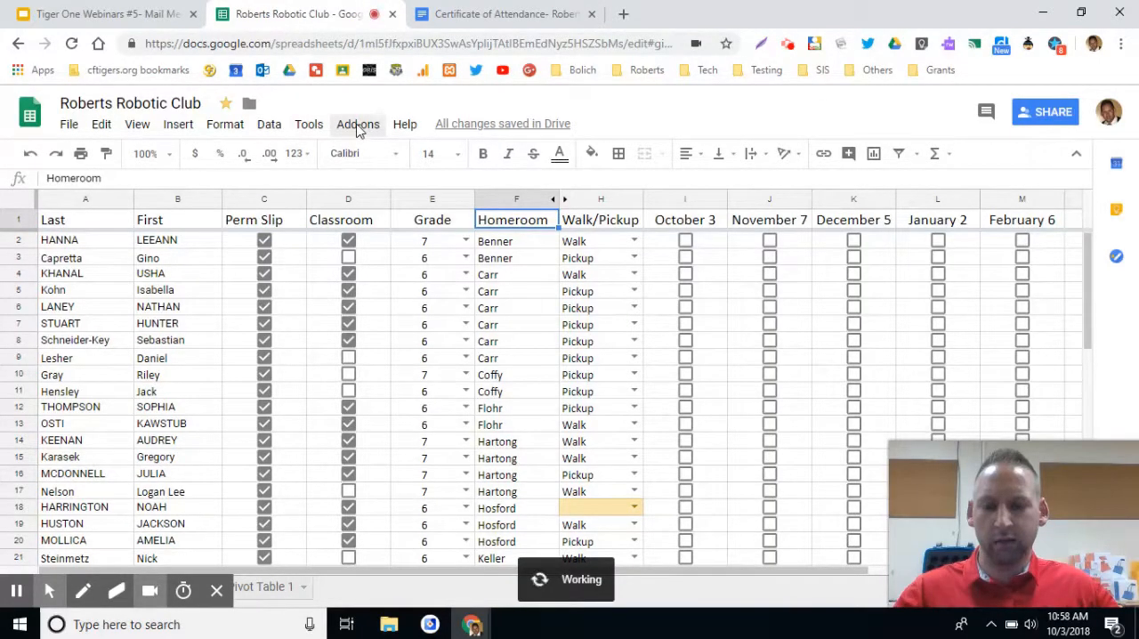
# Dismiss autoCrat's getting-started notice and launch the add-on in the Roberts Robotic Club spreadsheet.
pyautogui.click(369, 125)
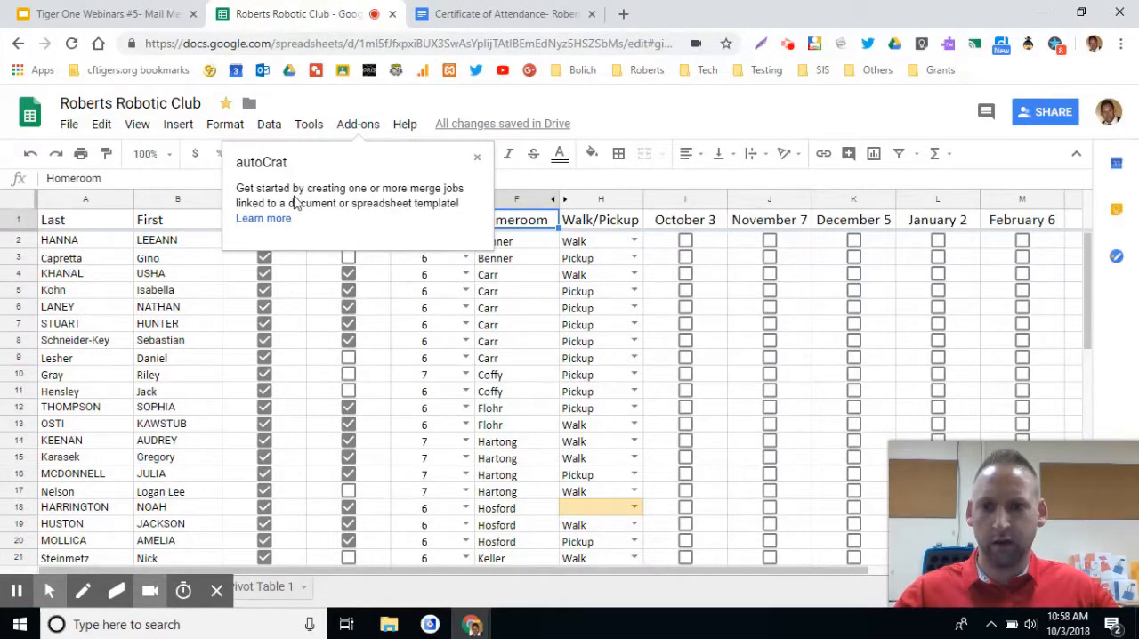
pyautogui.click(477, 158)
pyautogui.click(360, 125)
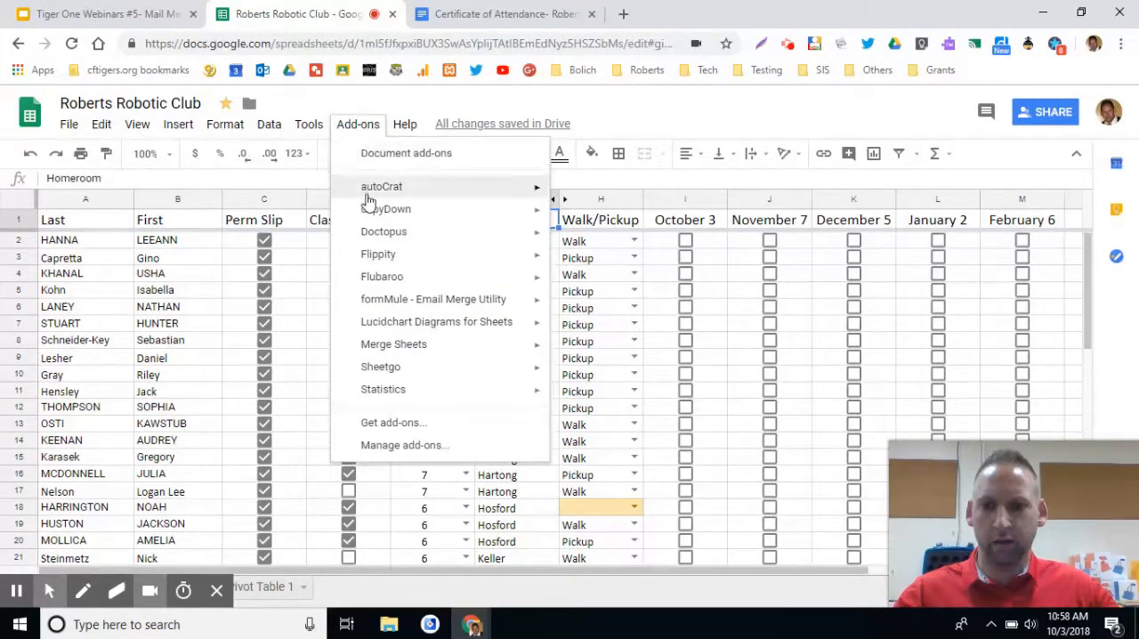
pyautogui.moveTo(372, 189)
pyautogui.click(587, 192)
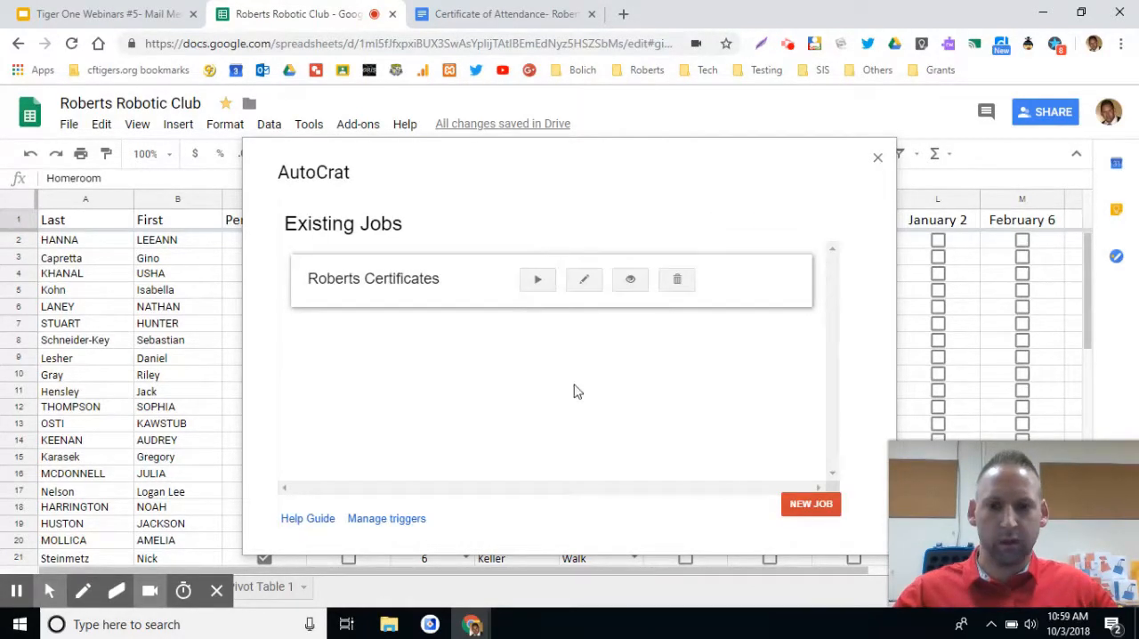
# Create a new merge job named "Roberts Certificates 10/3" and continue to the template choice.
pyautogui.click(811, 504)
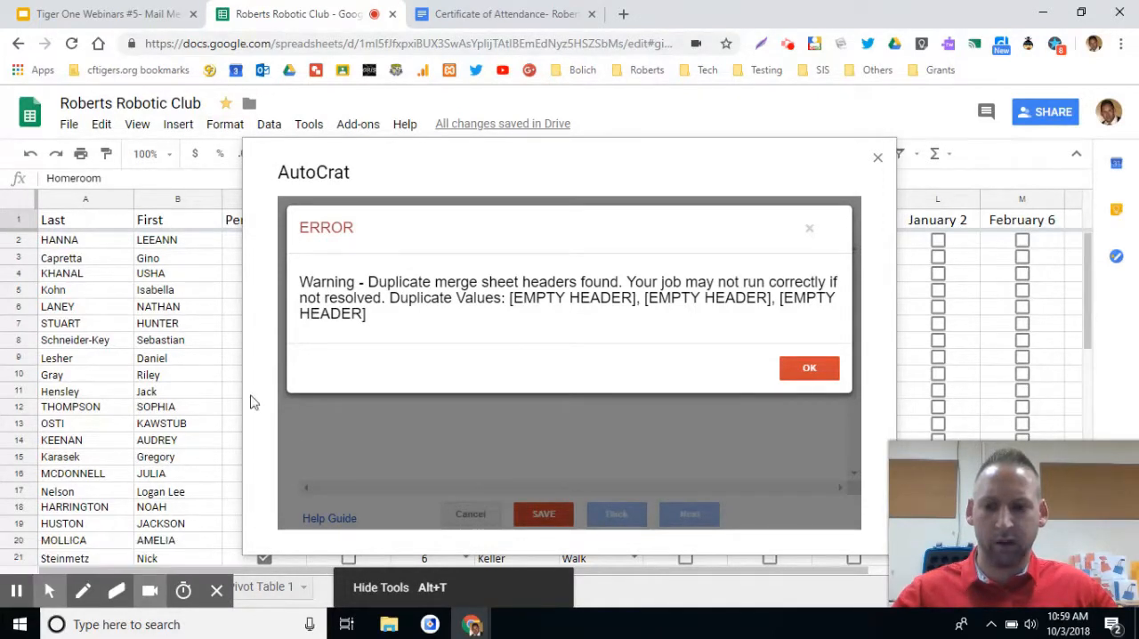
pyautogui.click(817, 371)
pyautogui.click(541, 282)
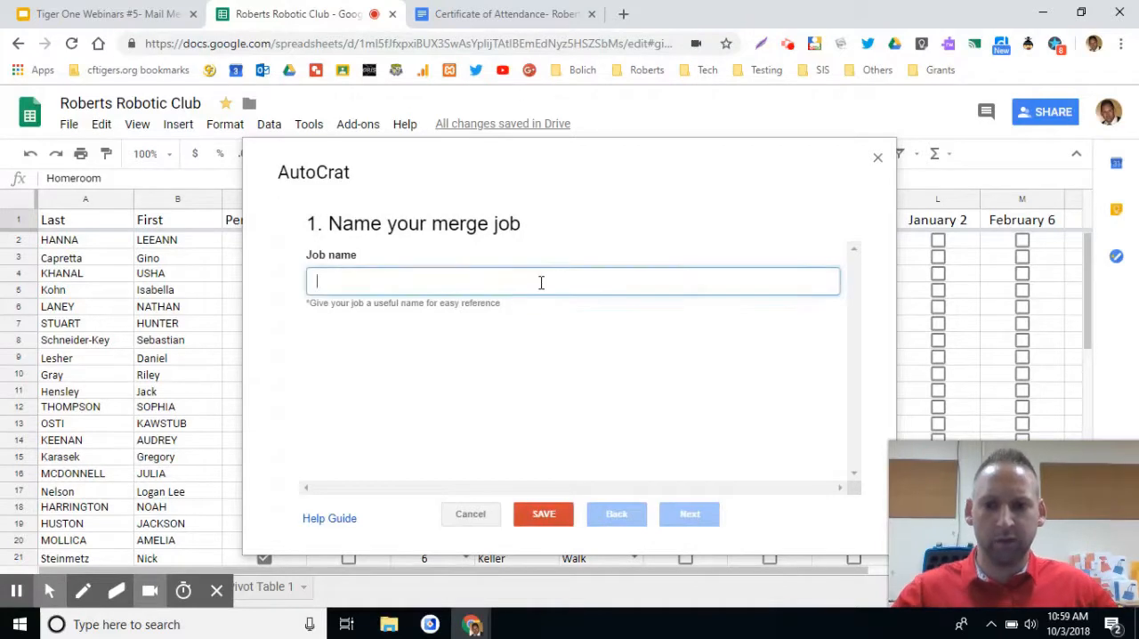
pyautogui.write('Robe')
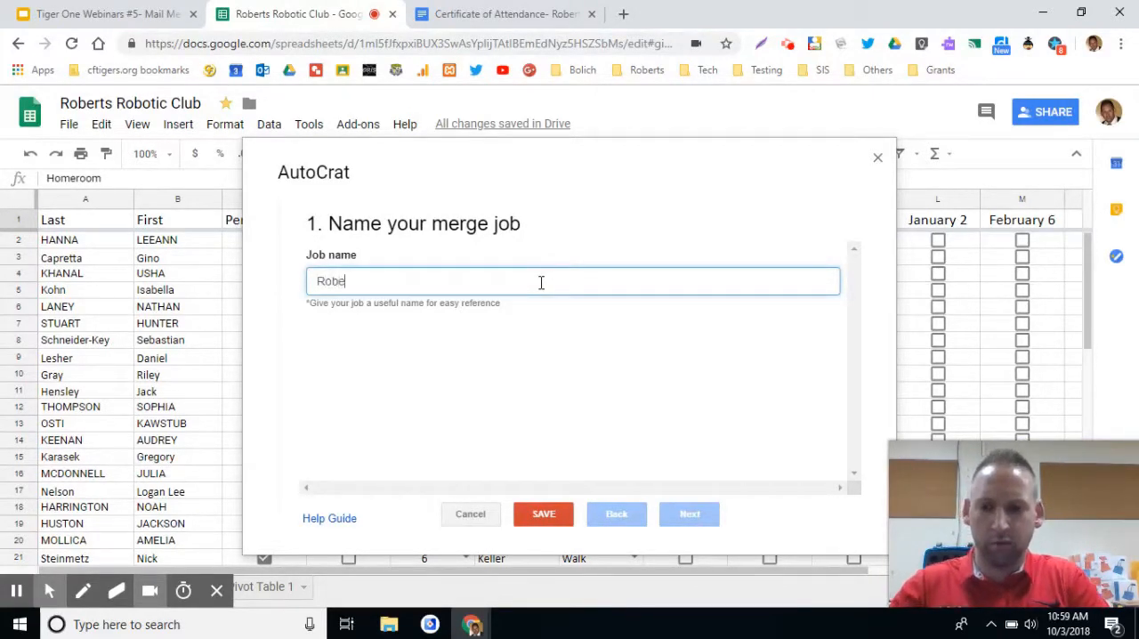
pyautogui.write('rts Certificates')
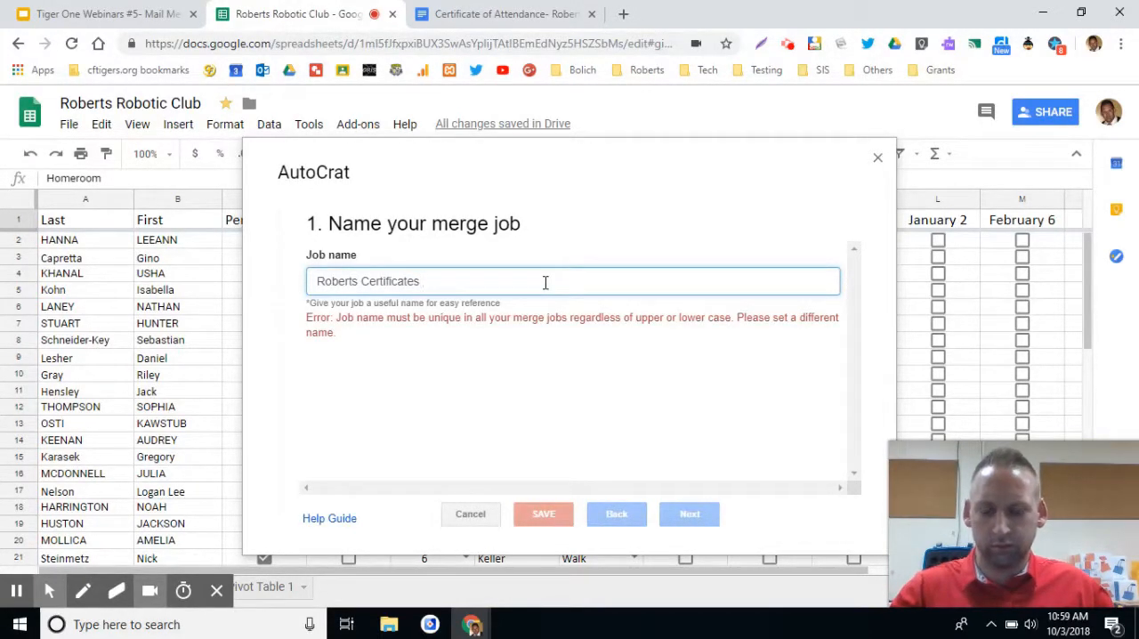
pyautogui.write('10/')
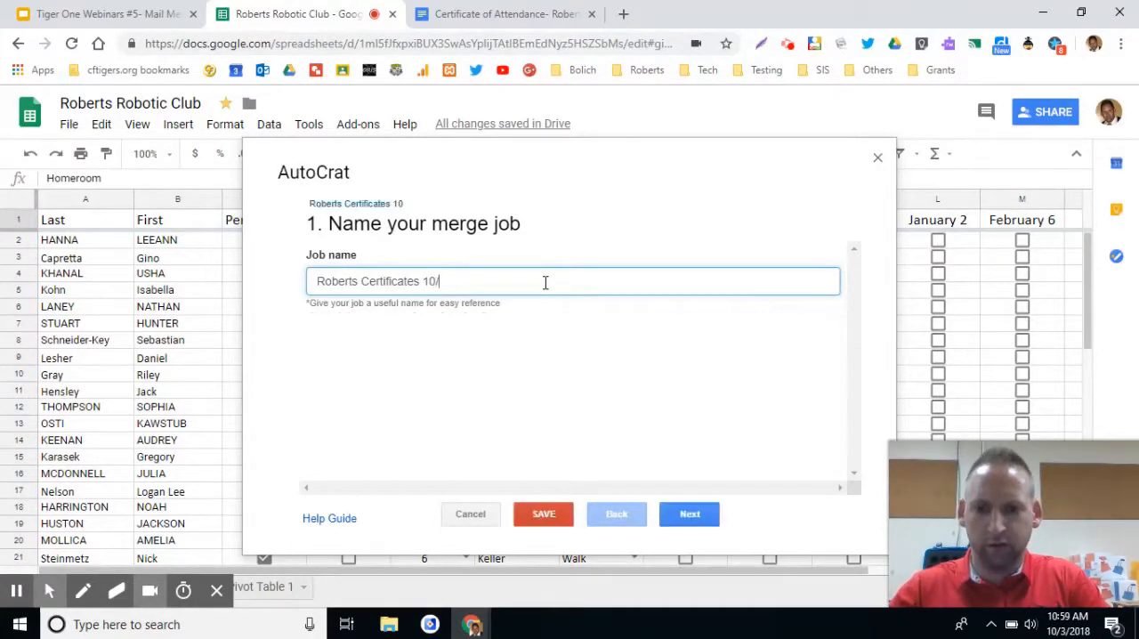
pyautogui.write('3')
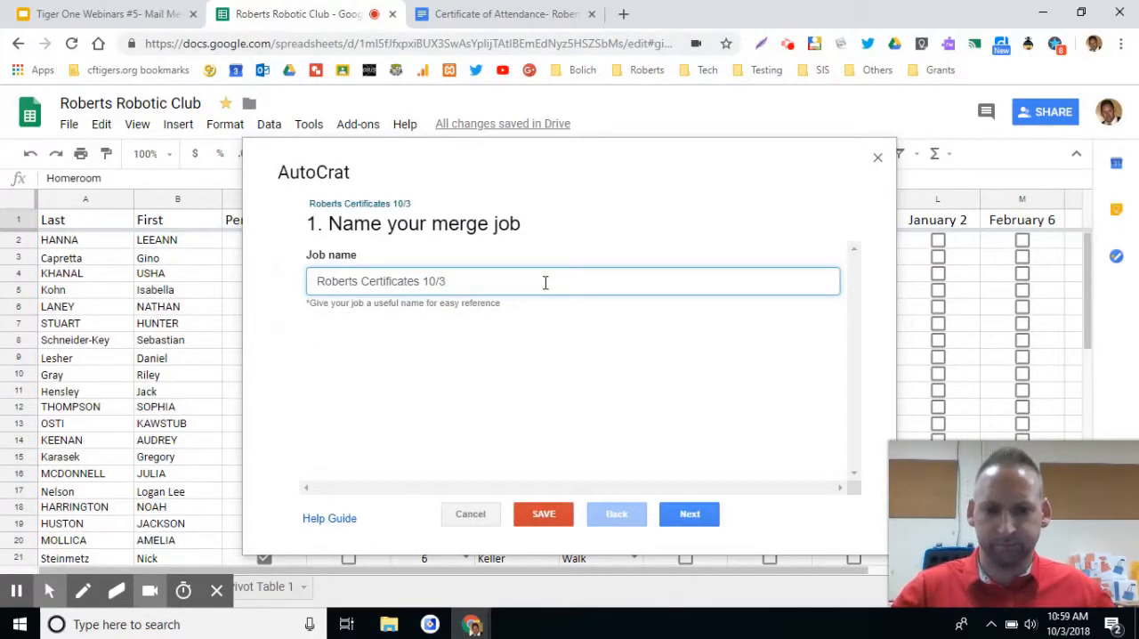
pyautogui.click(707, 516)
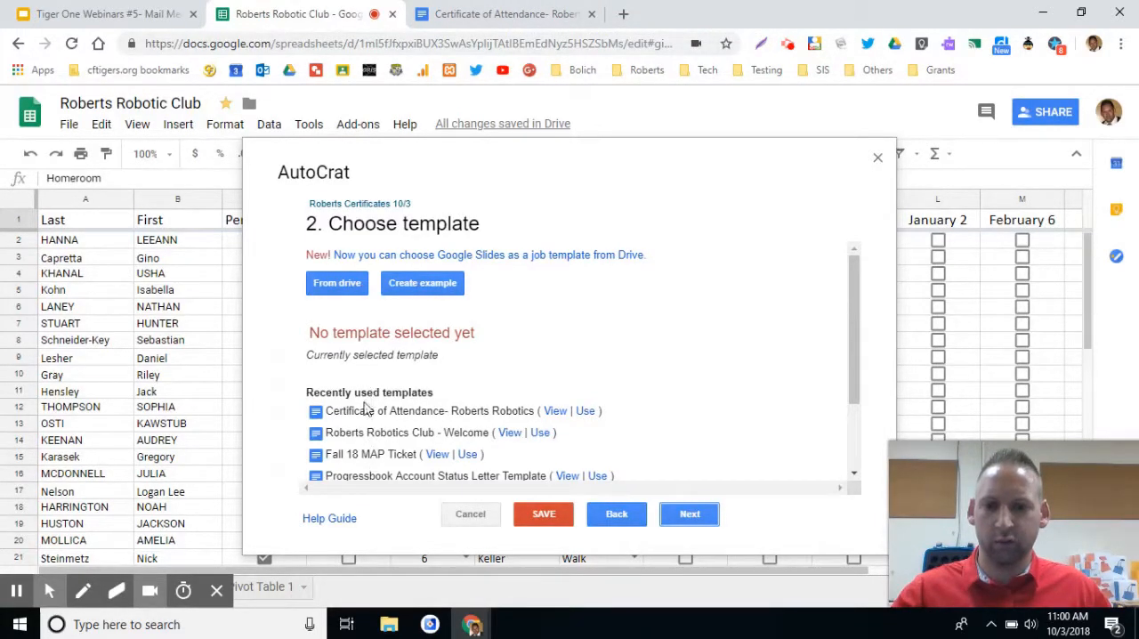
# Select "Certificate of Attendance- Roberts Robotics" from Drive as the job's template and continue to the data mapping.
pyautogui.click(337, 283)
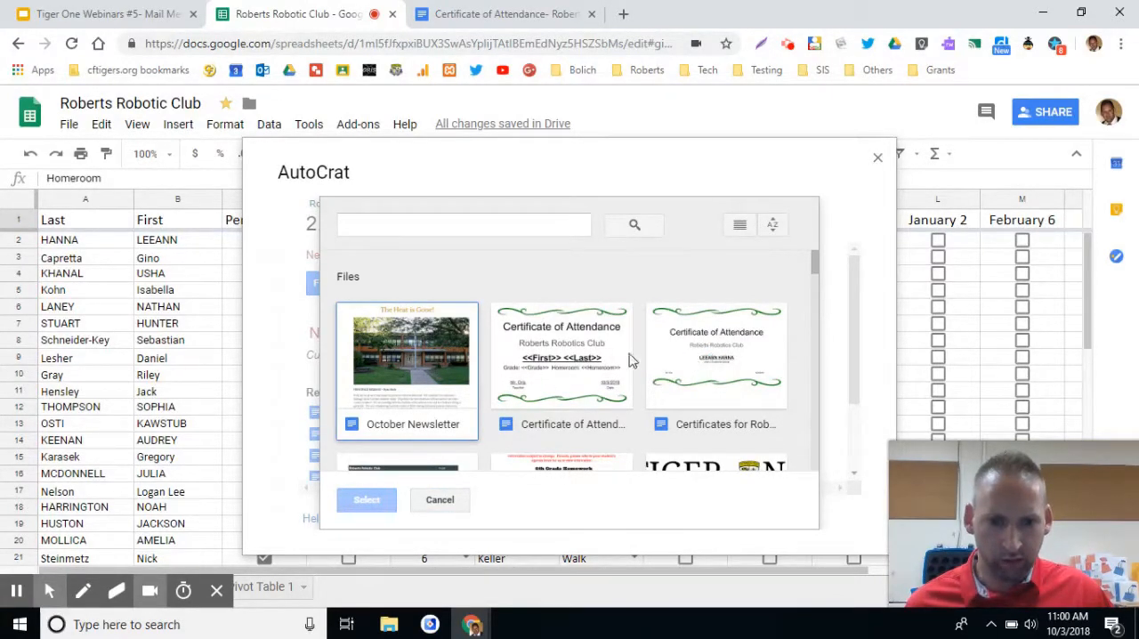
pyautogui.click(573, 369)
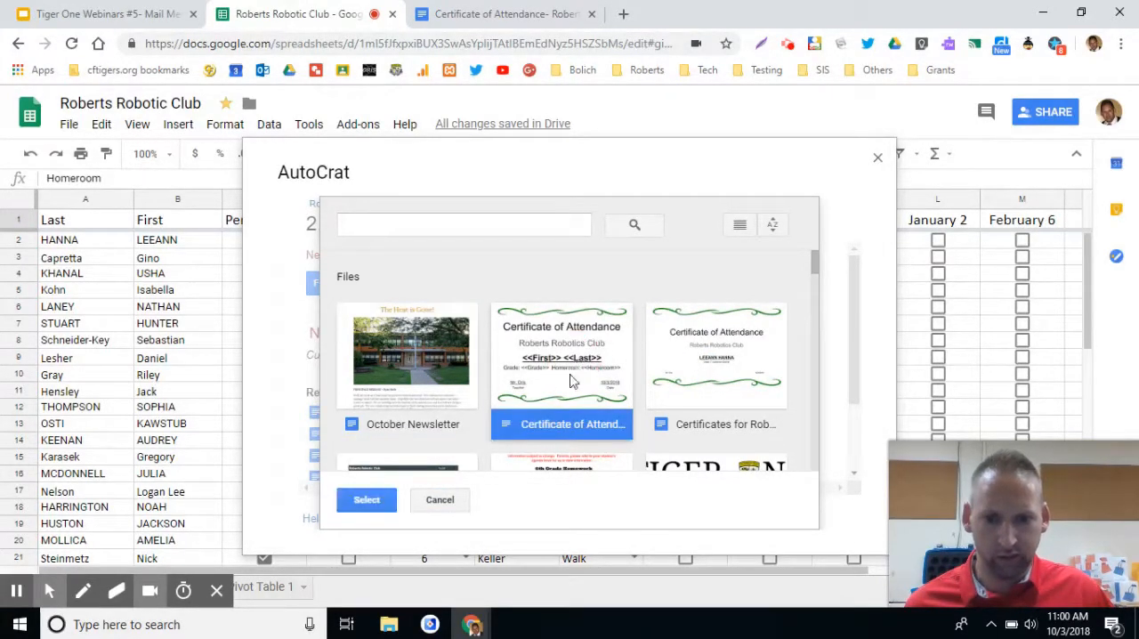
pyautogui.click(367, 500)
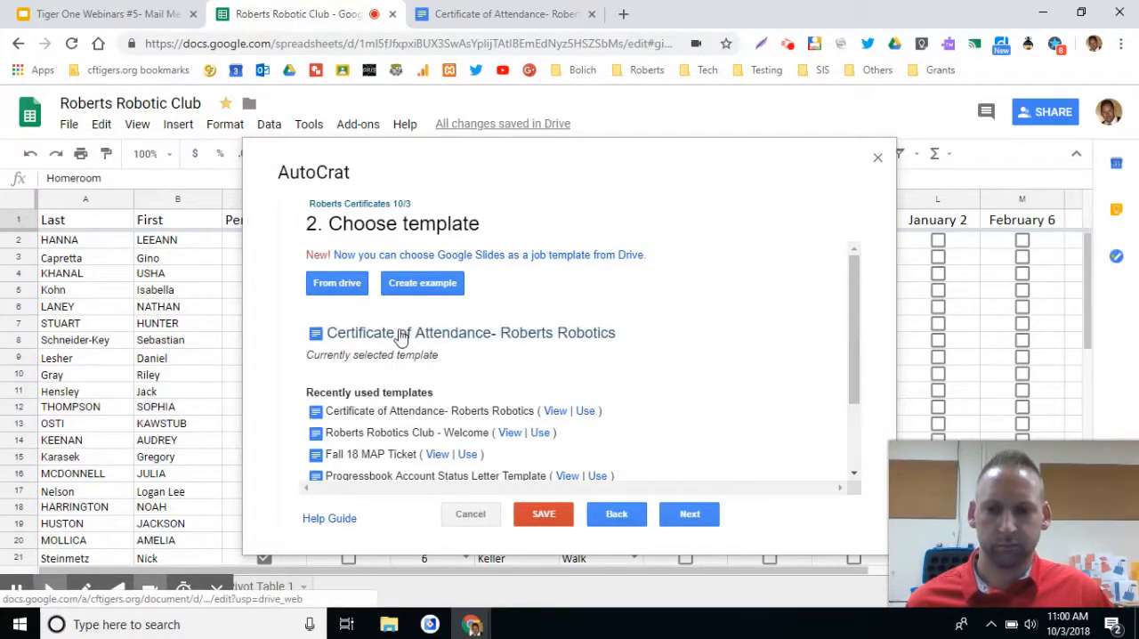
pyautogui.rightClick(516, 342)
pyautogui.click(668, 322)
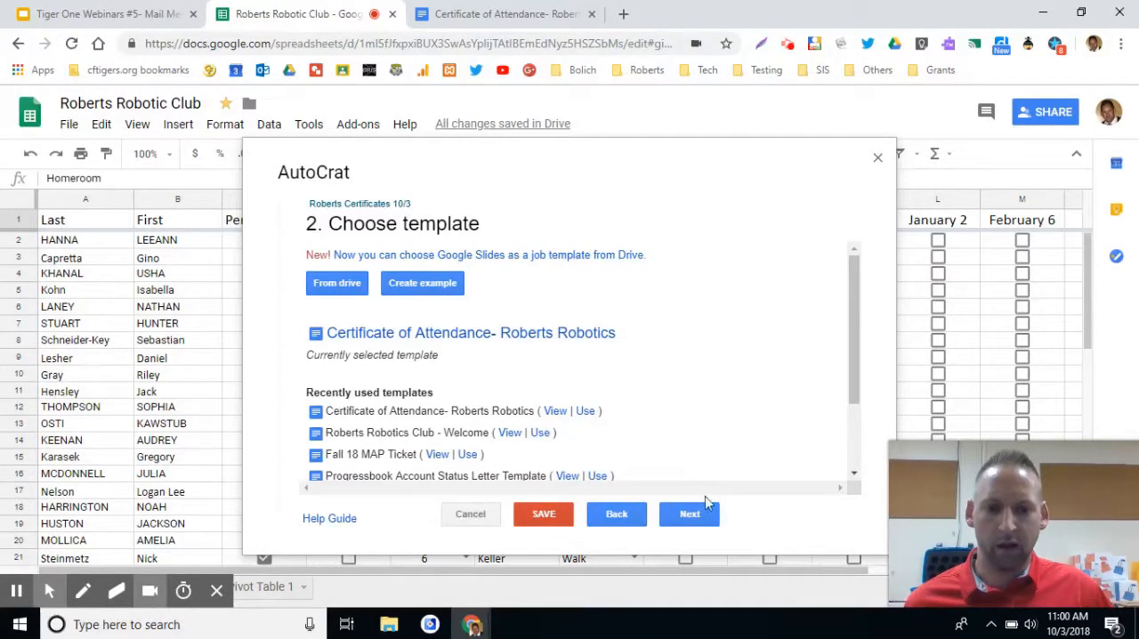
pyautogui.click(690, 514)
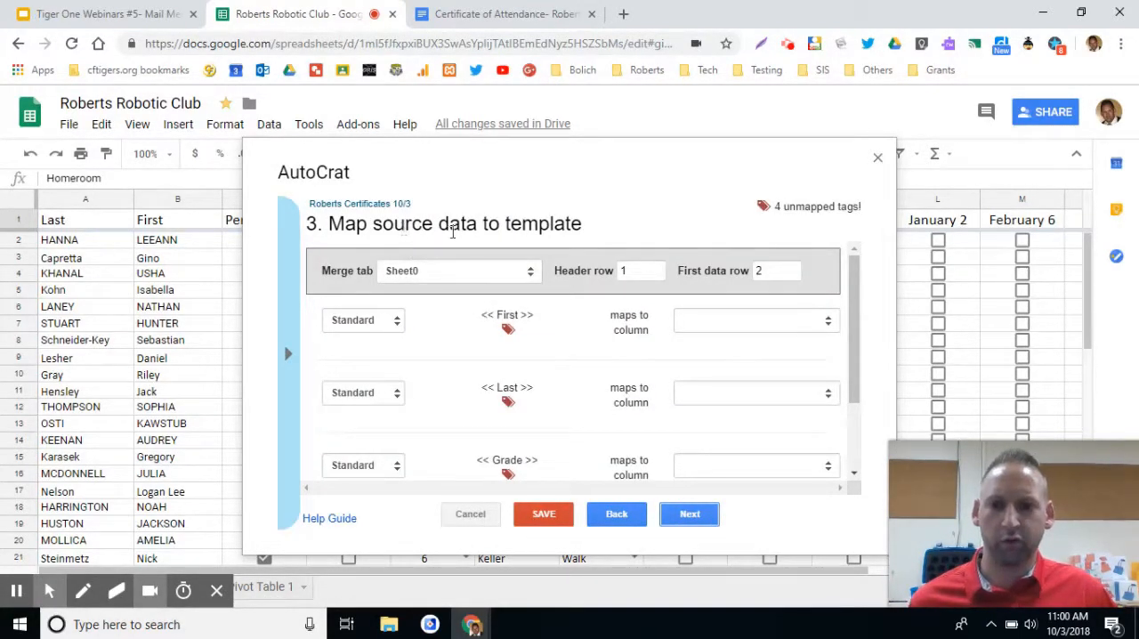
# Set the merge tab to Sheet1 and review how the template tags map to its columns.
pyautogui.click(504, 276)
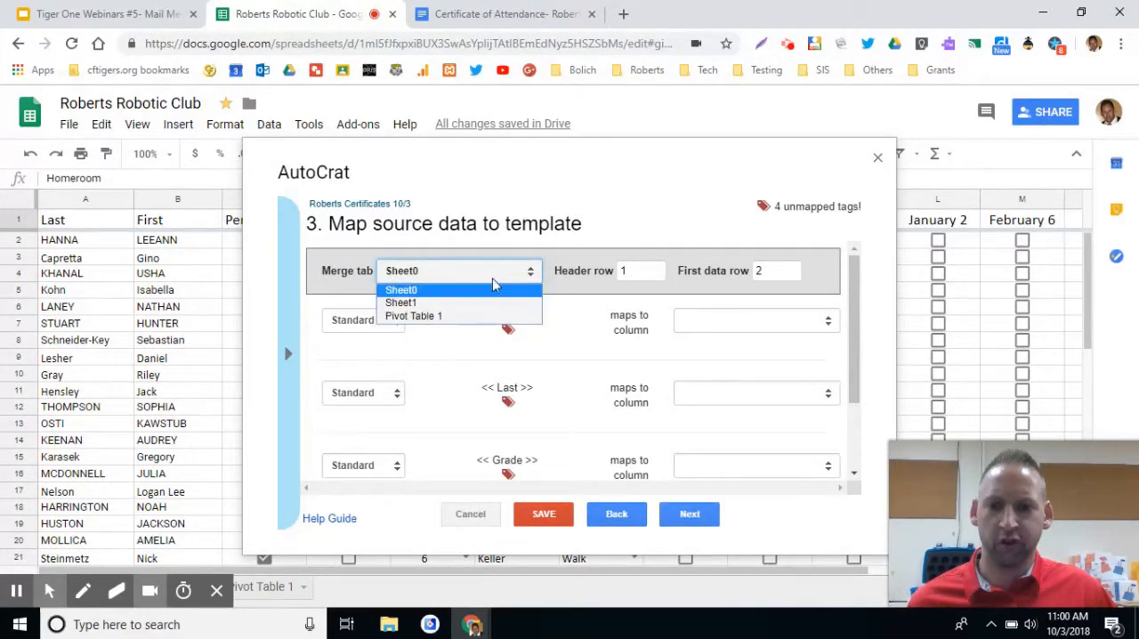
pyautogui.click(451, 304)
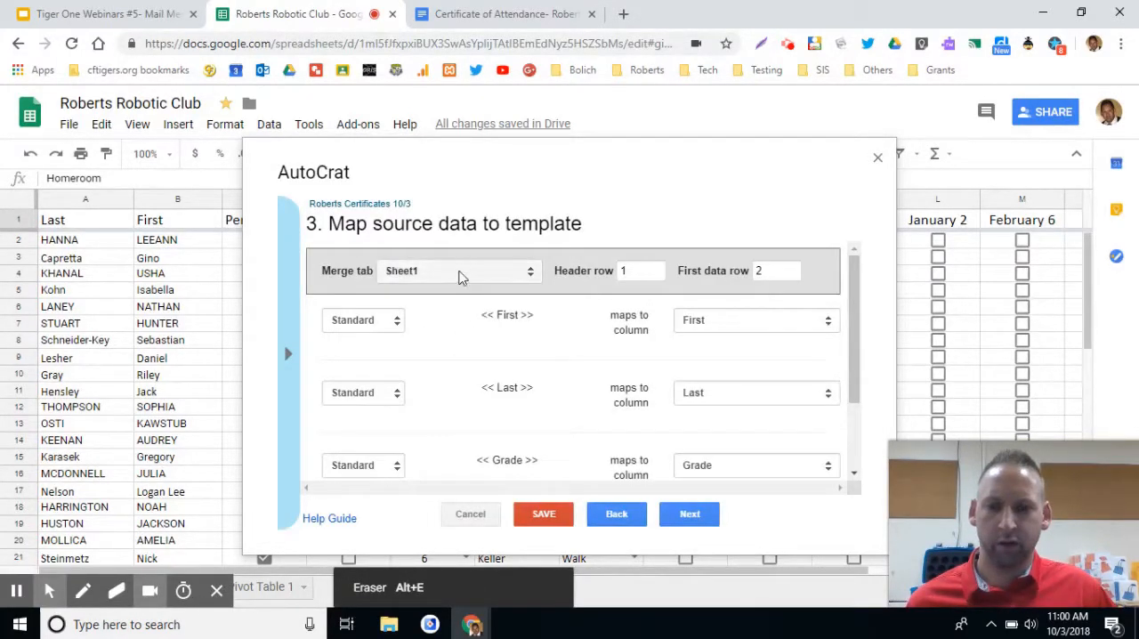
pyautogui.moveTo(535, 321); pyautogui.dragTo(484, 317)
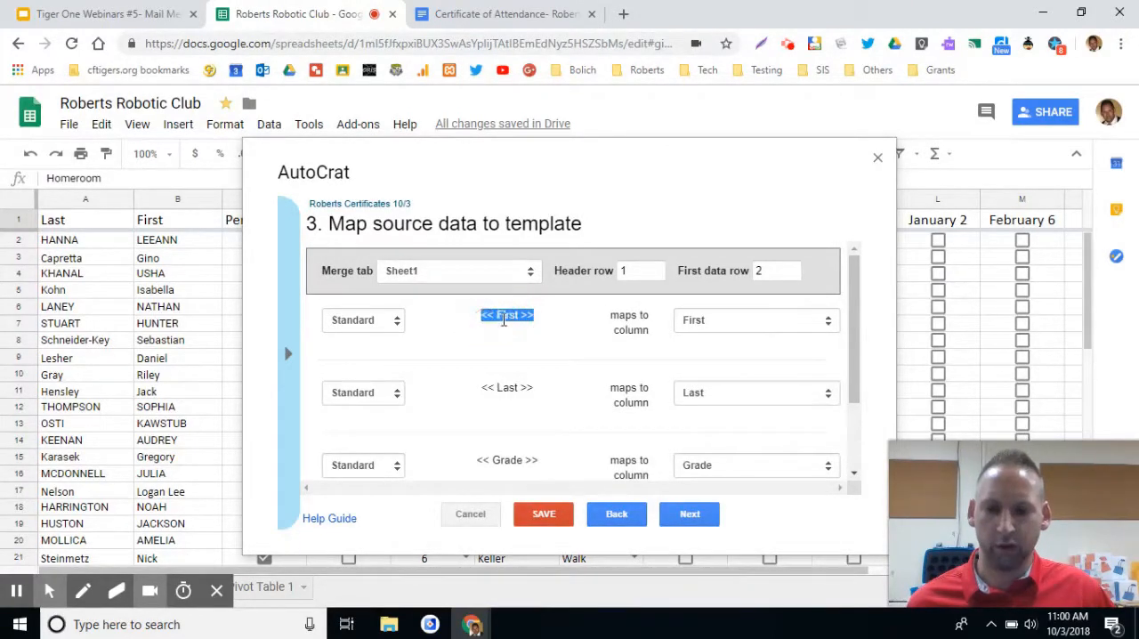
pyautogui.scroll(-1, 513, 451)
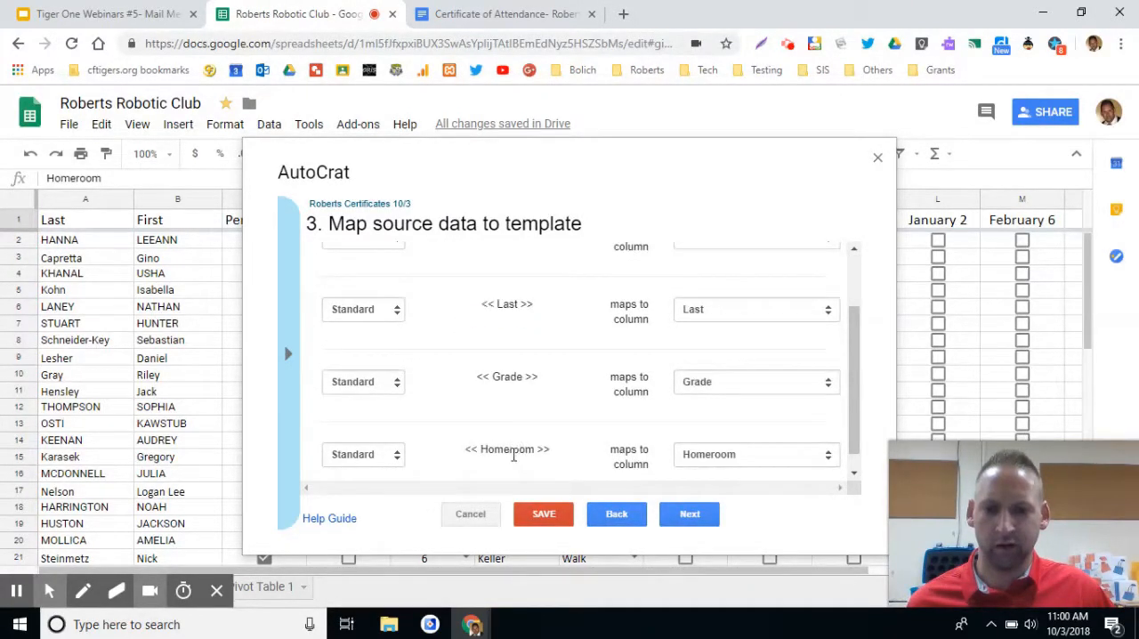
pyautogui.scroll(1, 525, 438)
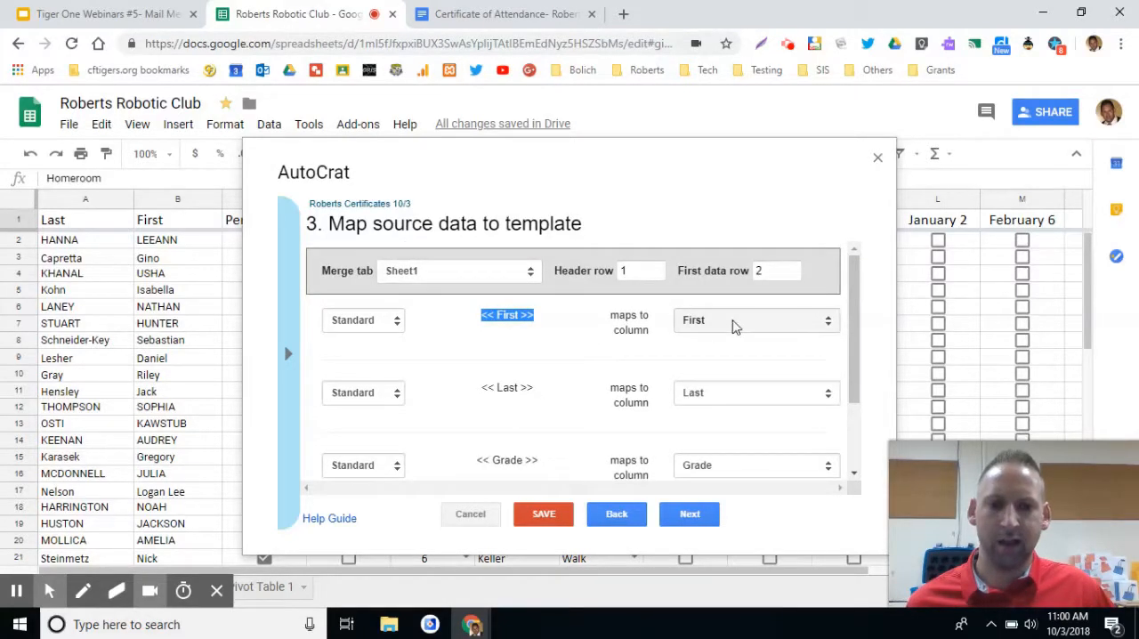
# Map the First tag to the First column, check the remaining tag mappings, and continue to the file settings.
pyautogui.click(752, 329)
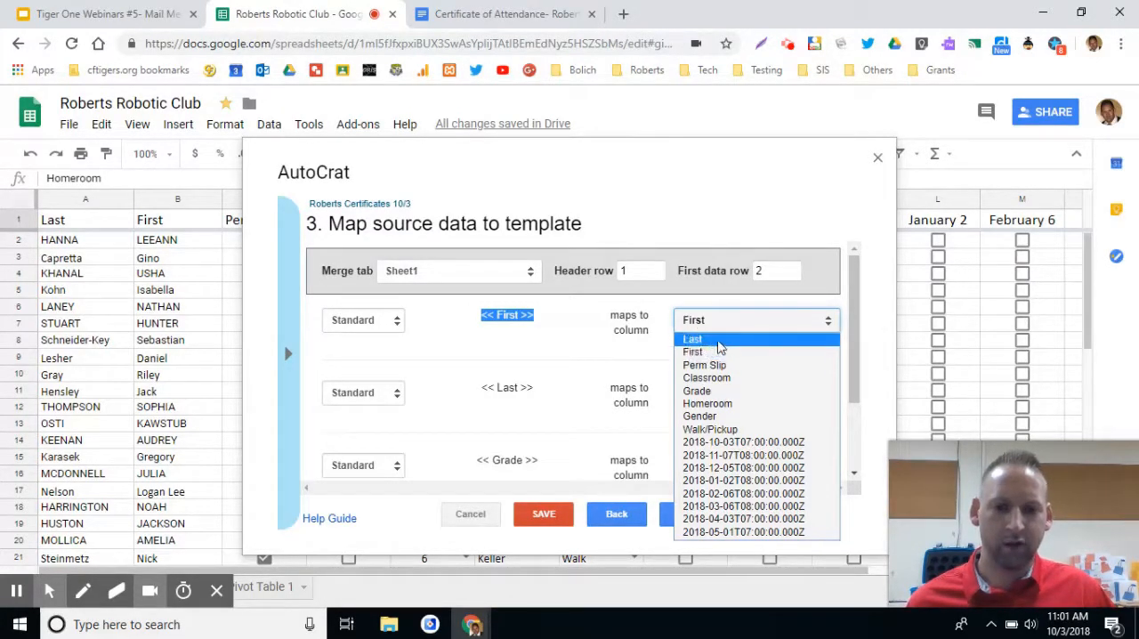
pyautogui.click(737, 354)
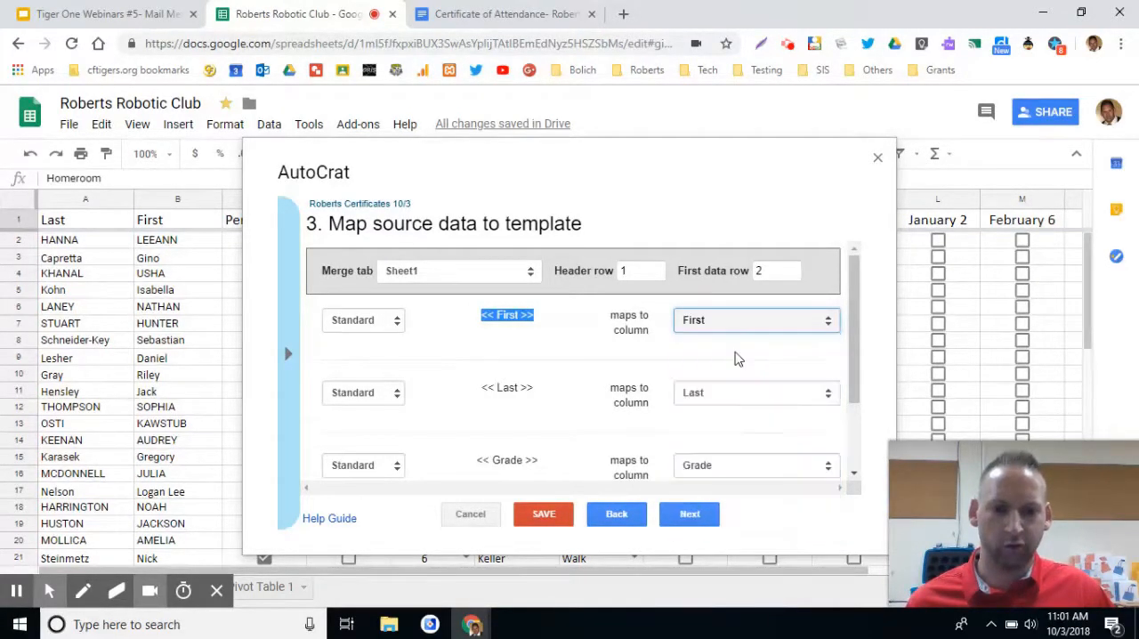
pyautogui.click(747, 398)
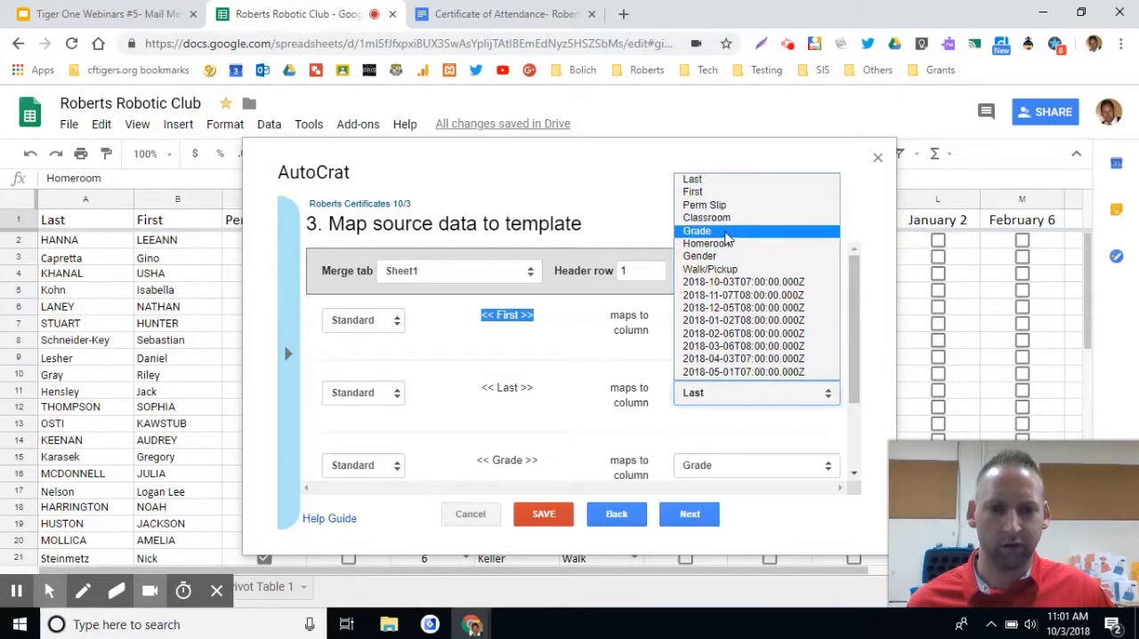
pyautogui.click(583, 379)
pyautogui.scroll(-2, 569, 405)
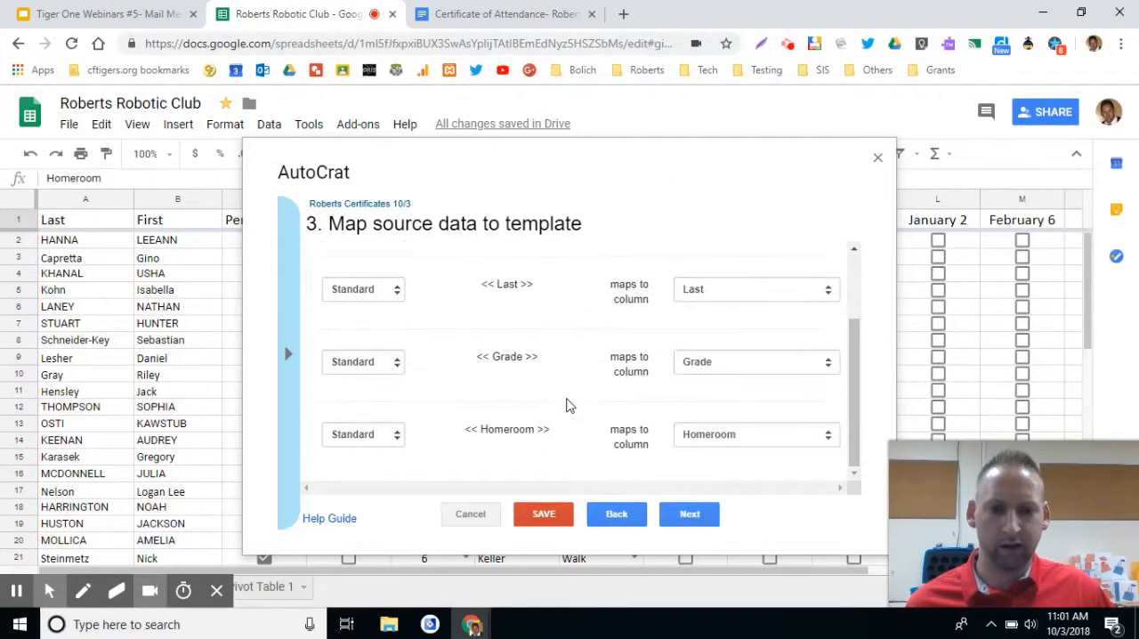
pyautogui.scroll(2, 573, 434)
pyautogui.click(681, 519)
# Name the output file "Roberts Robotics Club Certificate 10/3" and choose Google Docs as its type.
pyautogui.click(529, 278)
pyautogui.write('Roberts Rob')
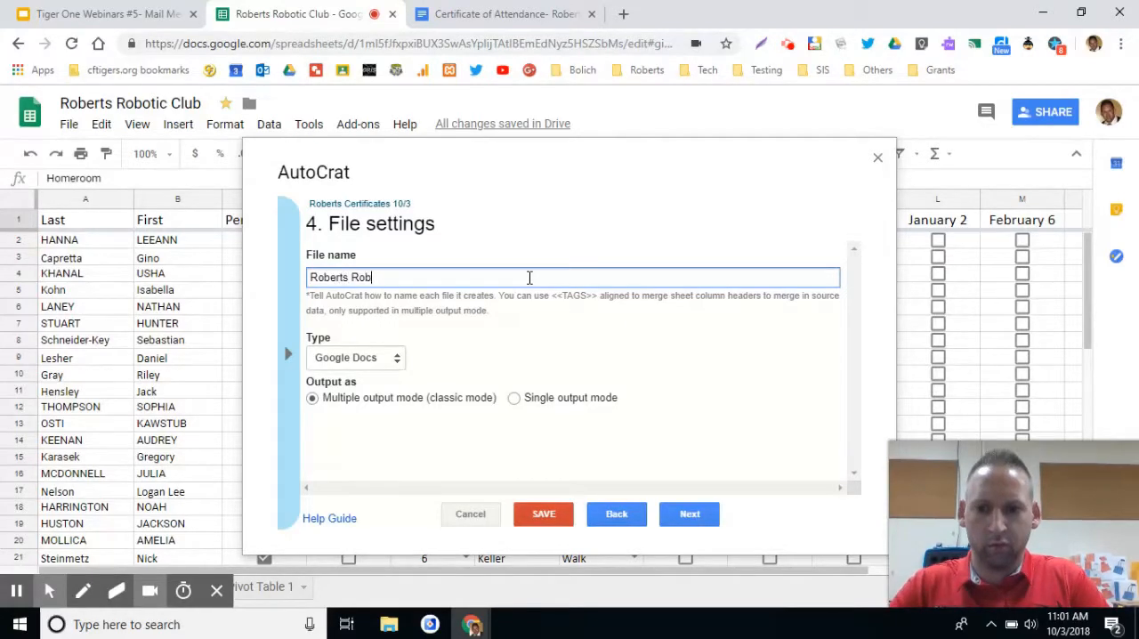
pyautogui.write('otics Club Certificate 10/3')
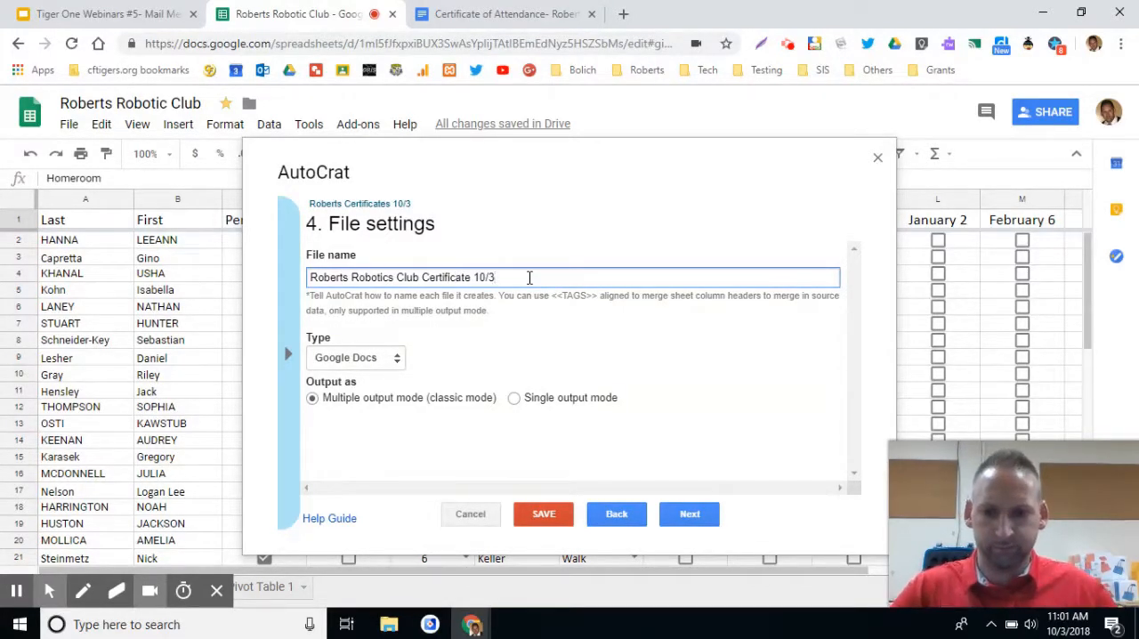
pyautogui.click(396, 359)
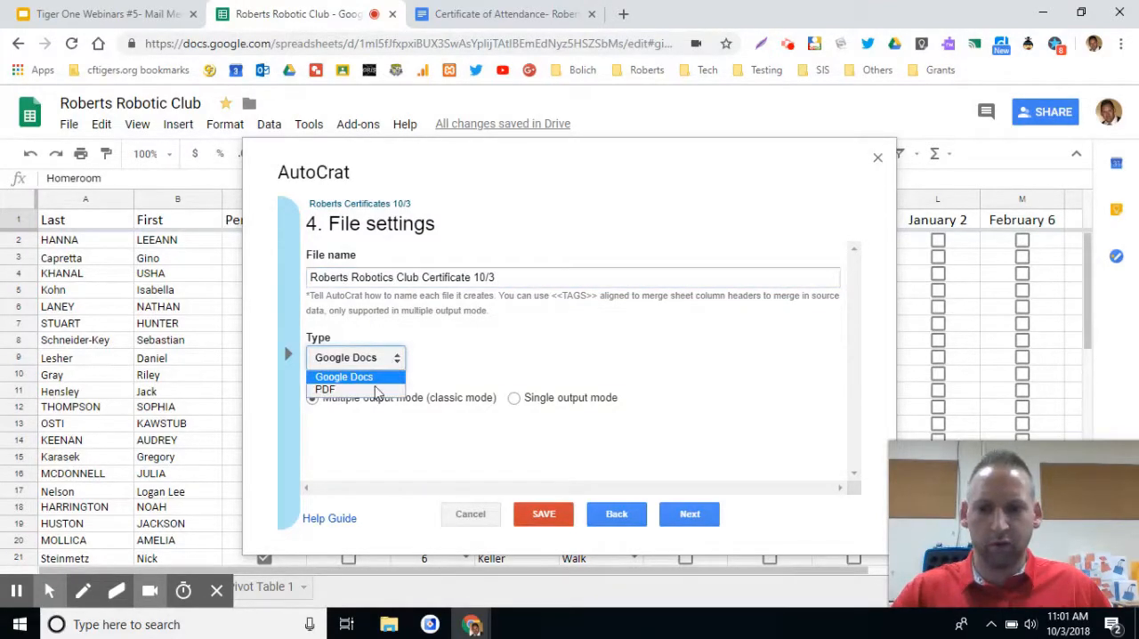
pyautogui.click(375, 381)
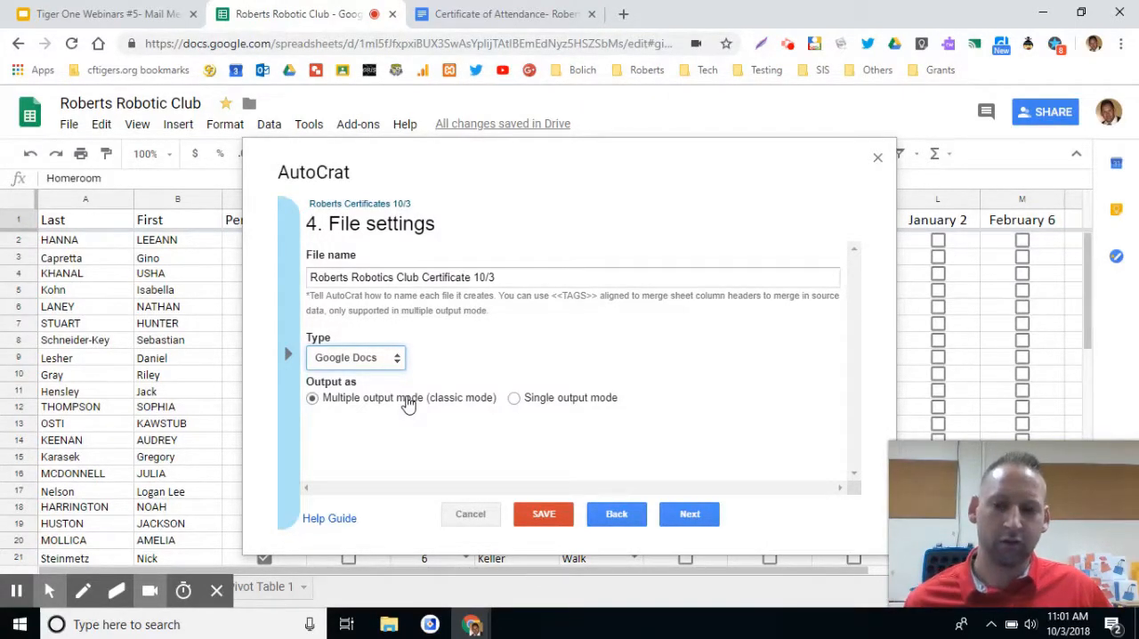
# Set the job to single output mode without page breaks between data rows, checking the template's layout, and continue to the destination folder.
pyautogui.click(514, 400)
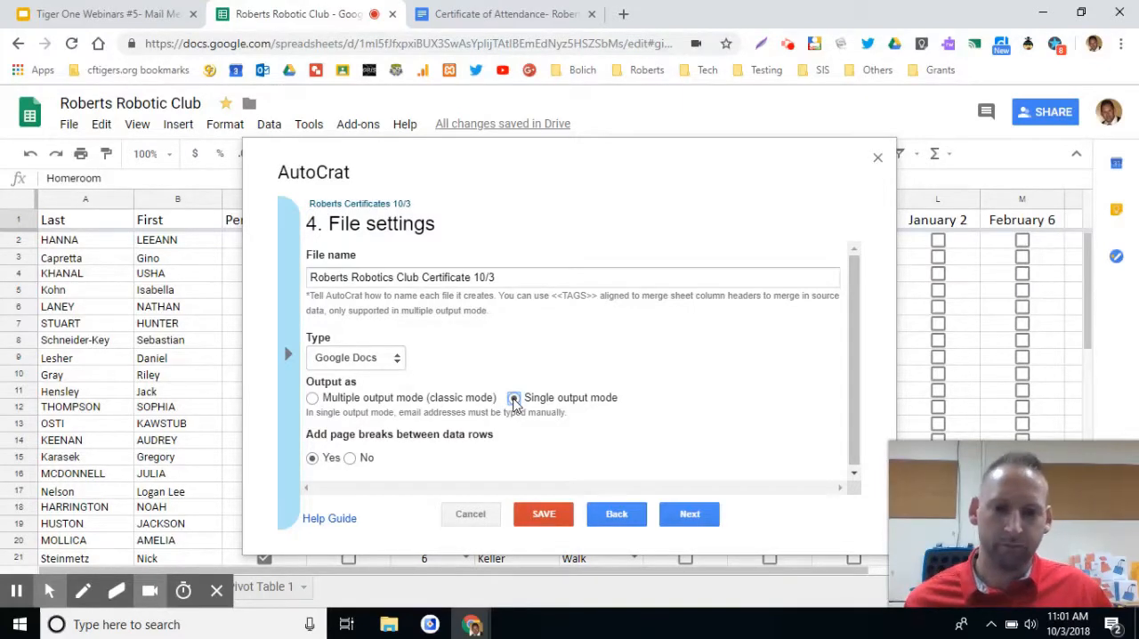
pyautogui.scroll(-1, 588, 431)
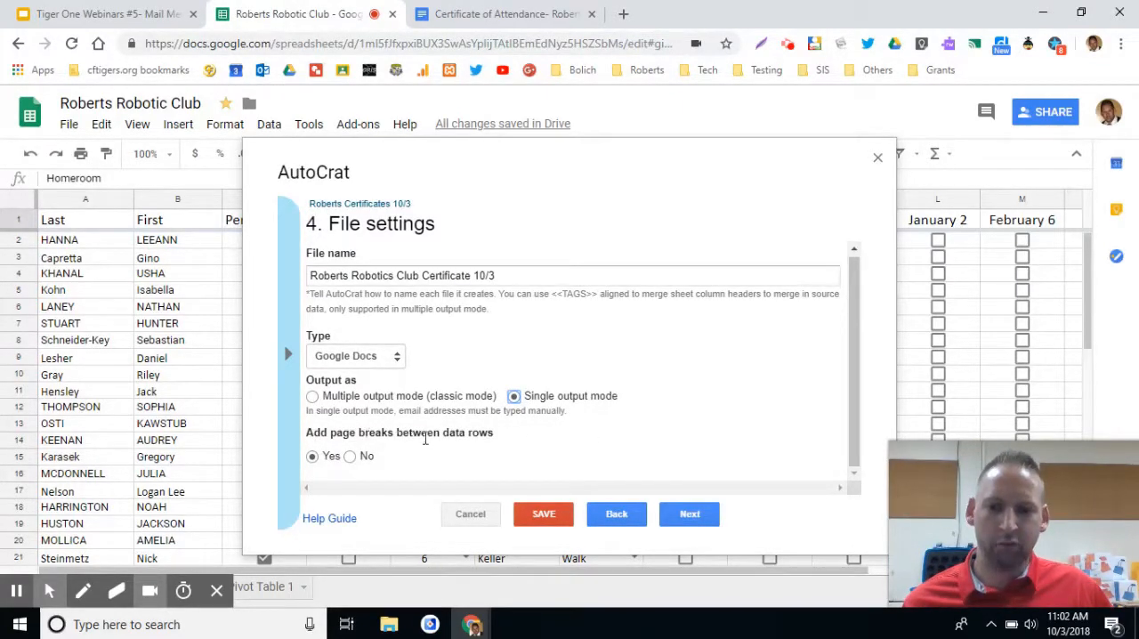
pyautogui.click(485, 14)
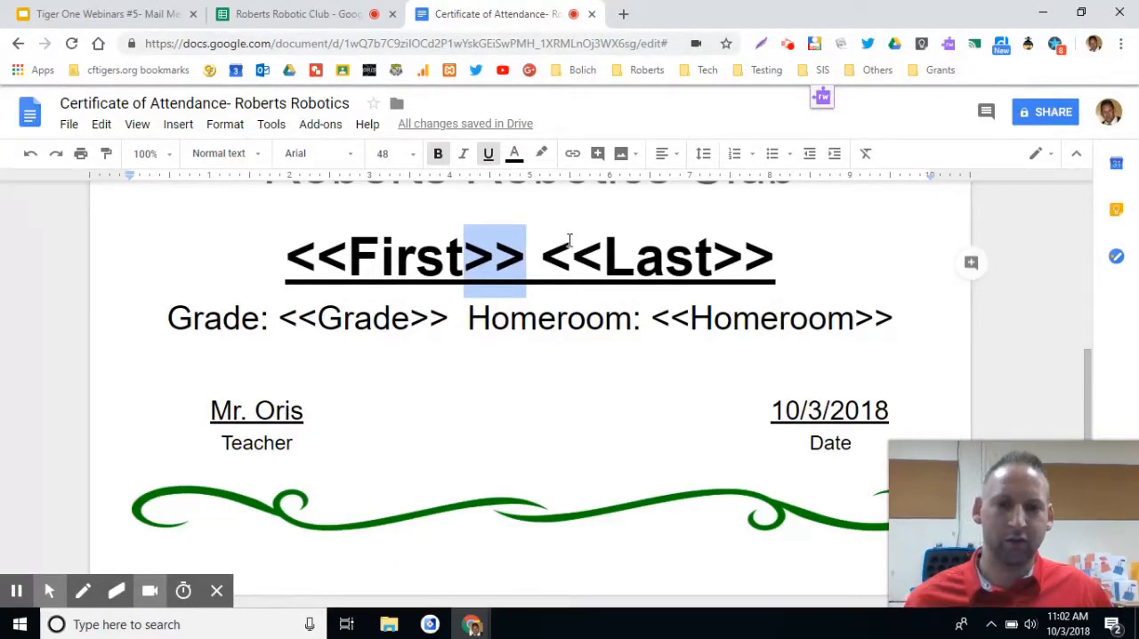
pyautogui.click(336, 18)
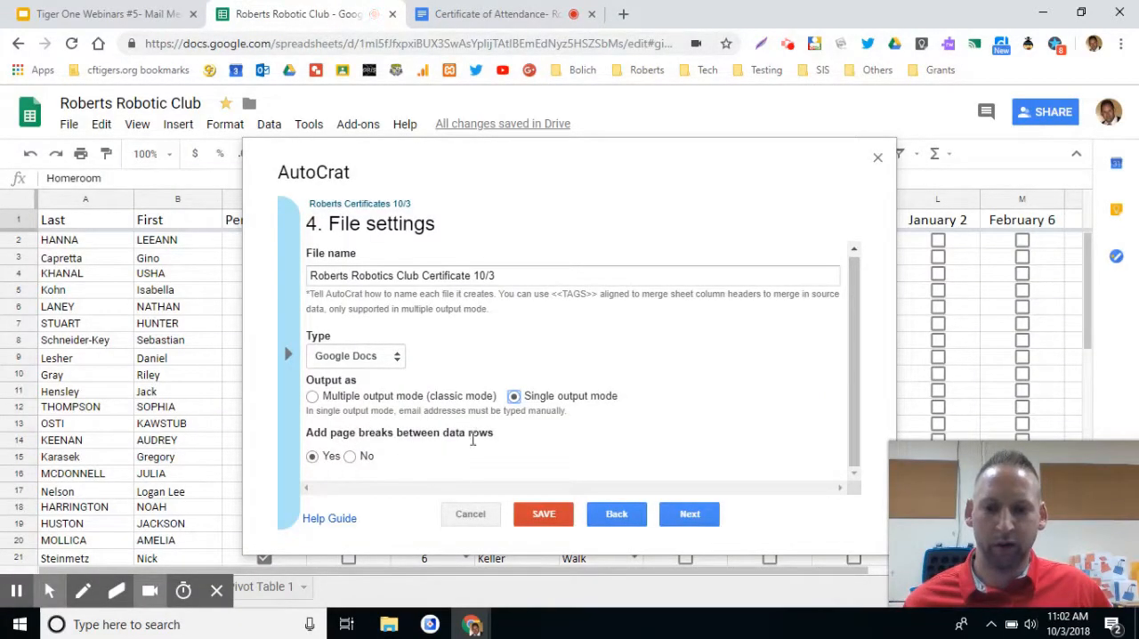
pyautogui.click(350, 457)
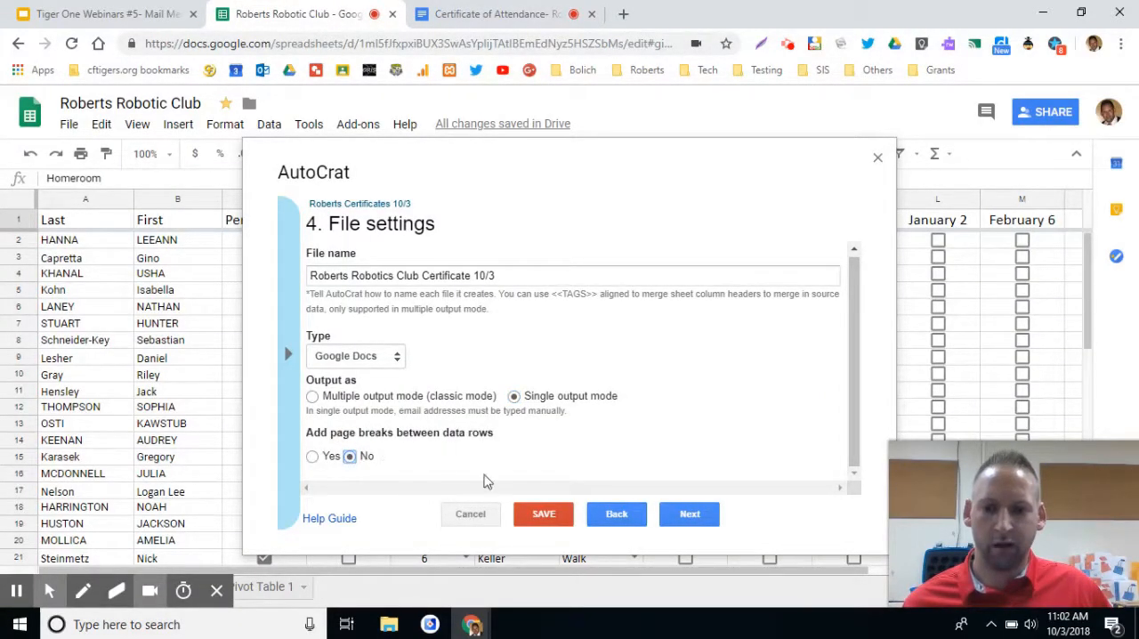
pyautogui.click(706, 519)
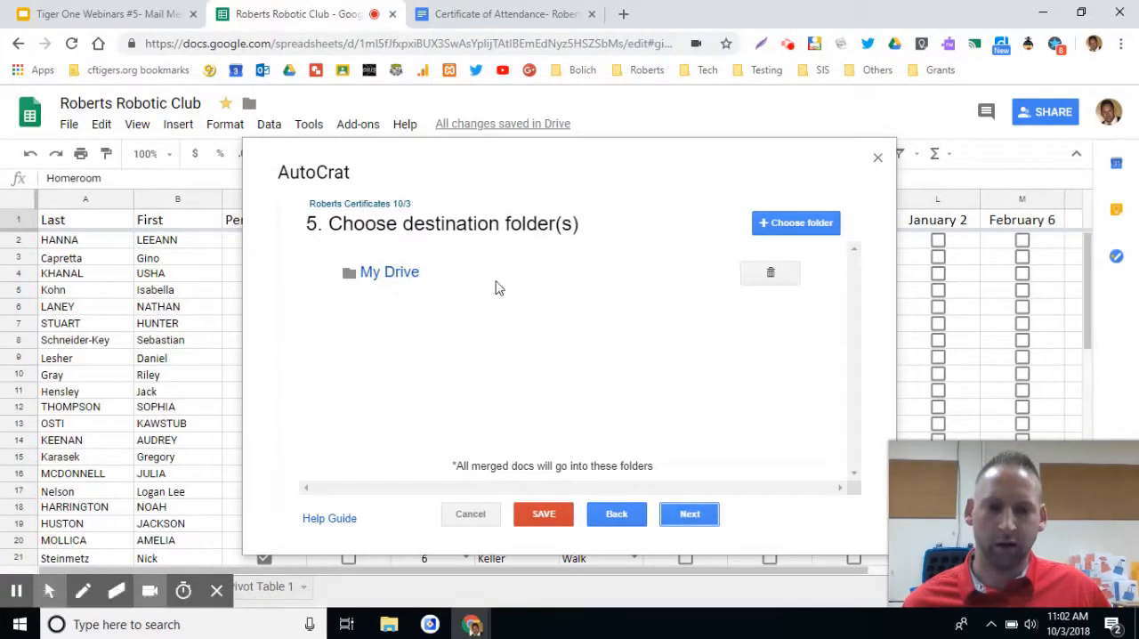
# Keep My Drive as the destination, leave the optional folder reference, sharing and triggers unset, and save the job.
pyautogui.click(691, 519)
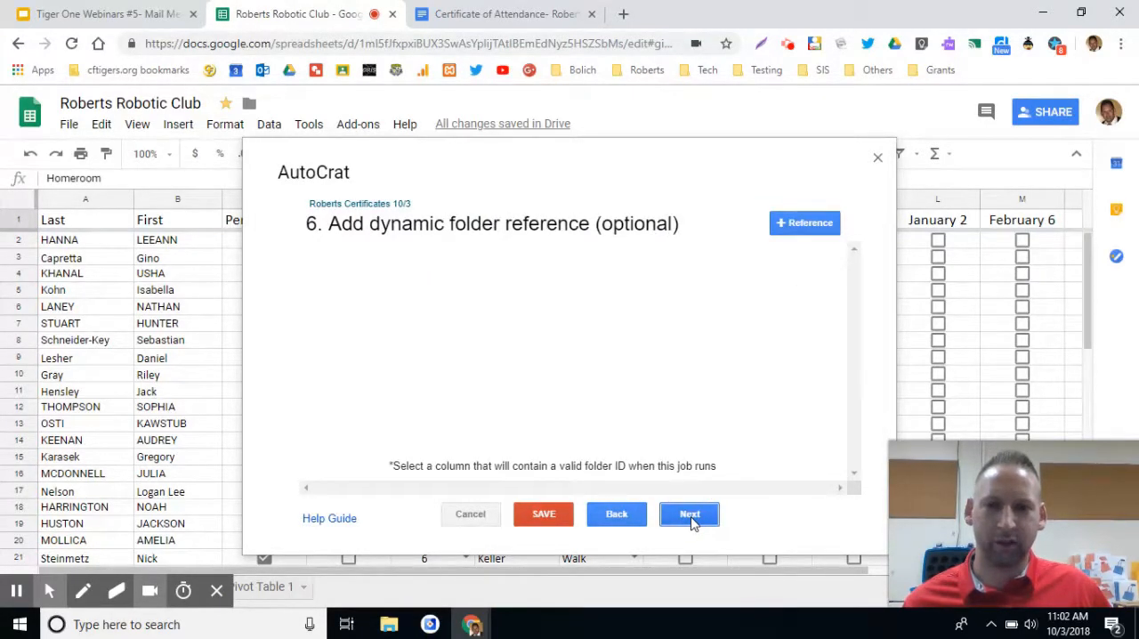
pyautogui.click(691, 517)
pyautogui.click(692, 522)
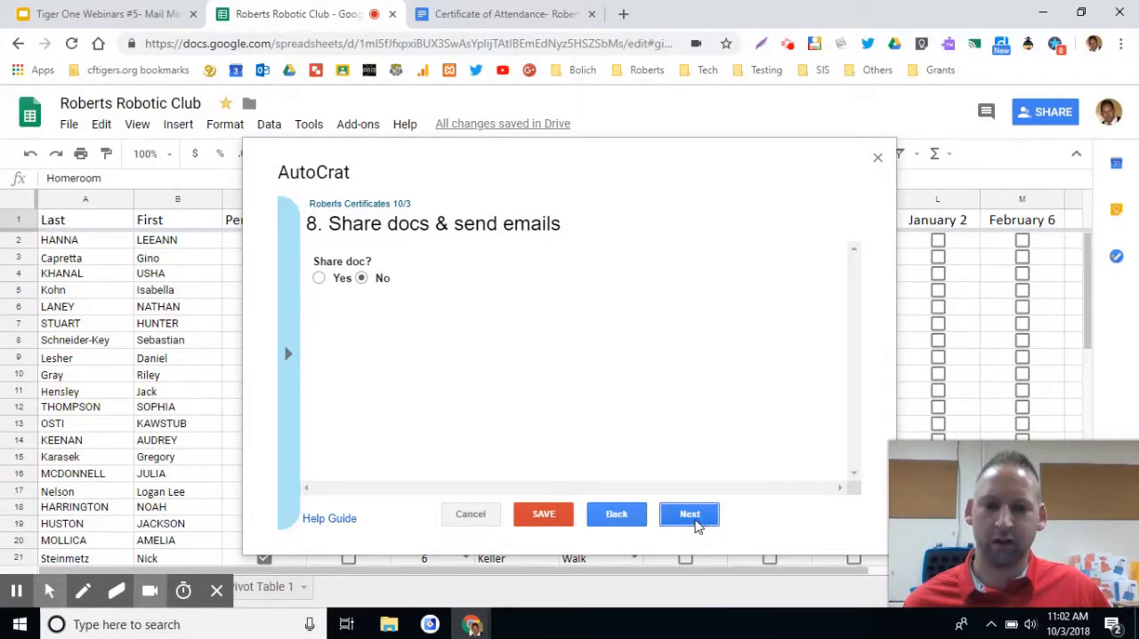
pyautogui.click(694, 521)
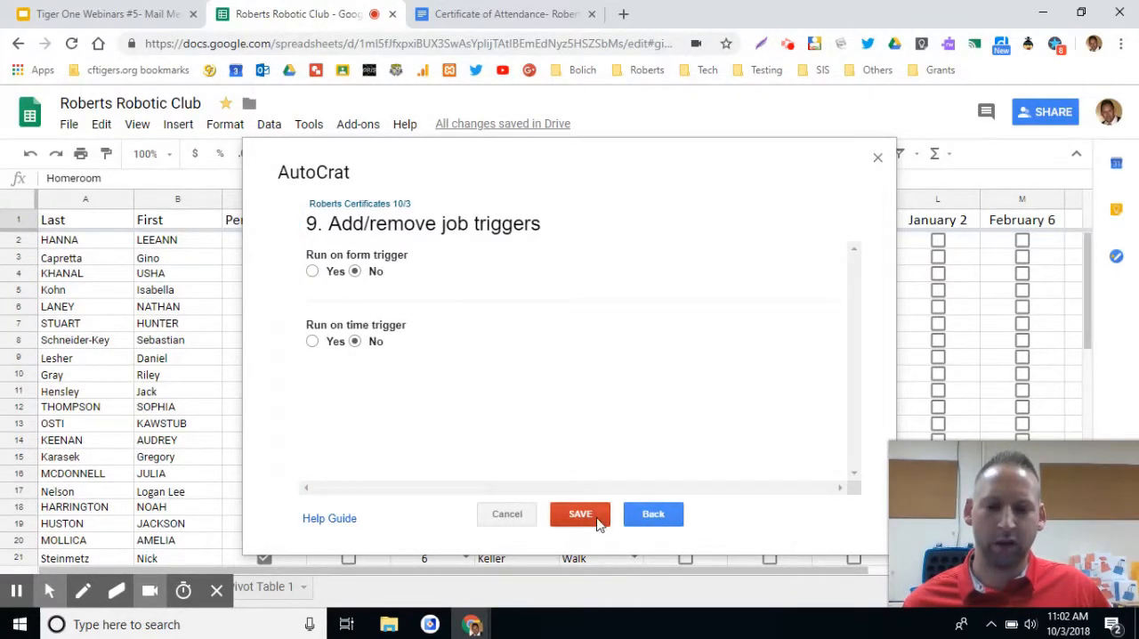
pyautogui.click(579, 518)
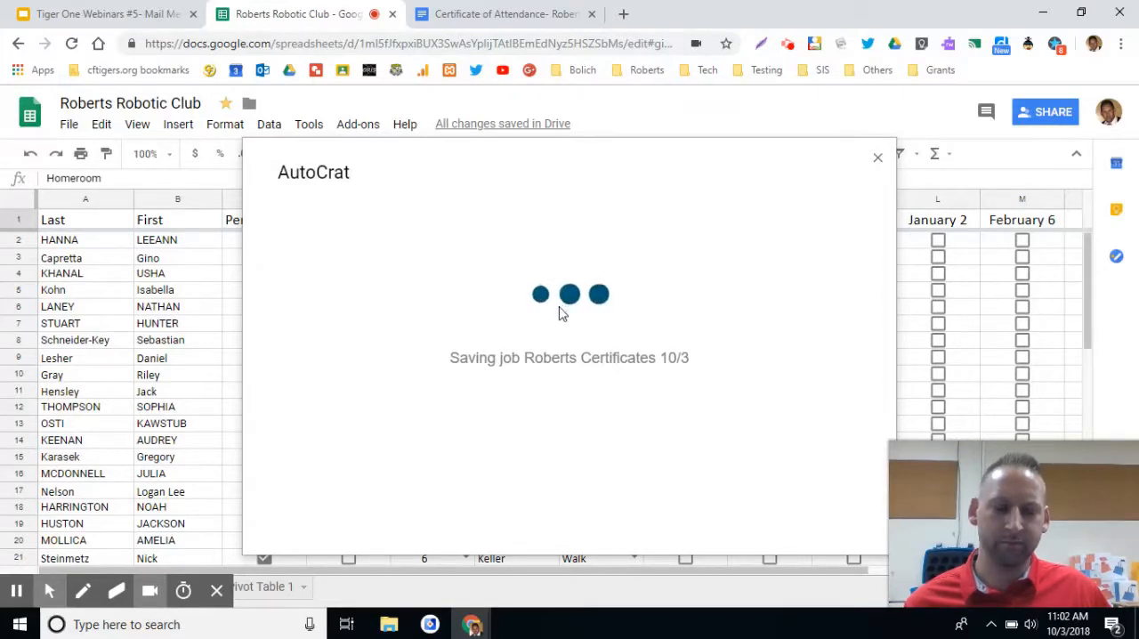
# Run the "Roberts Certificates 10/3" job and look over the merge columns added at the end of the sheet.
pyautogui.moveTo(711, 570); pyautogui.dragTo(1006, 577)
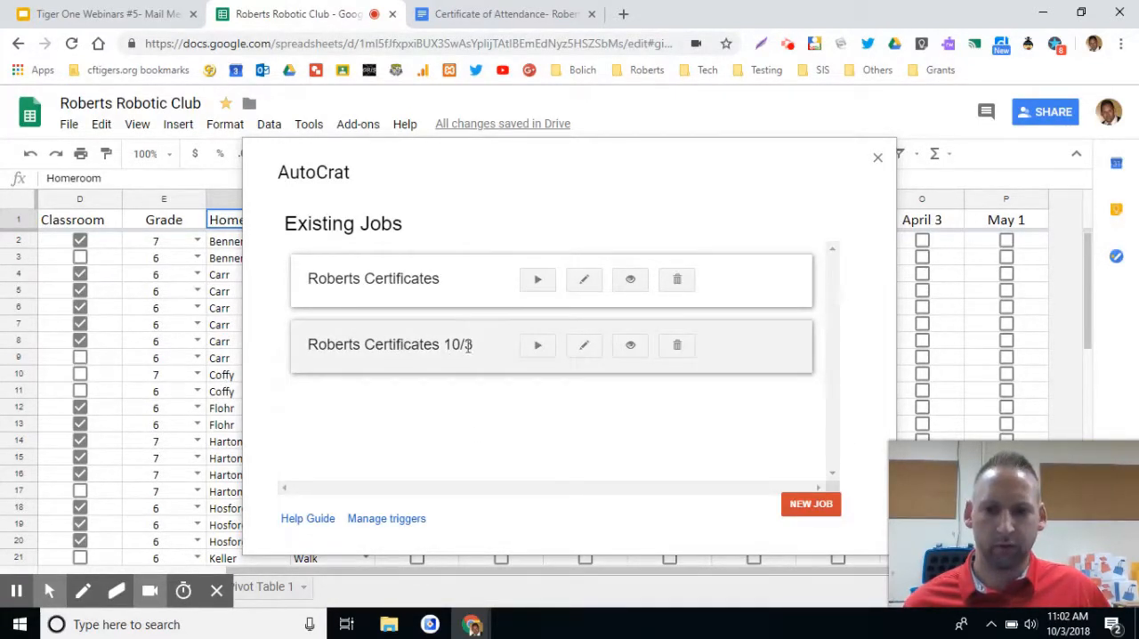
pyautogui.click(541, 349)
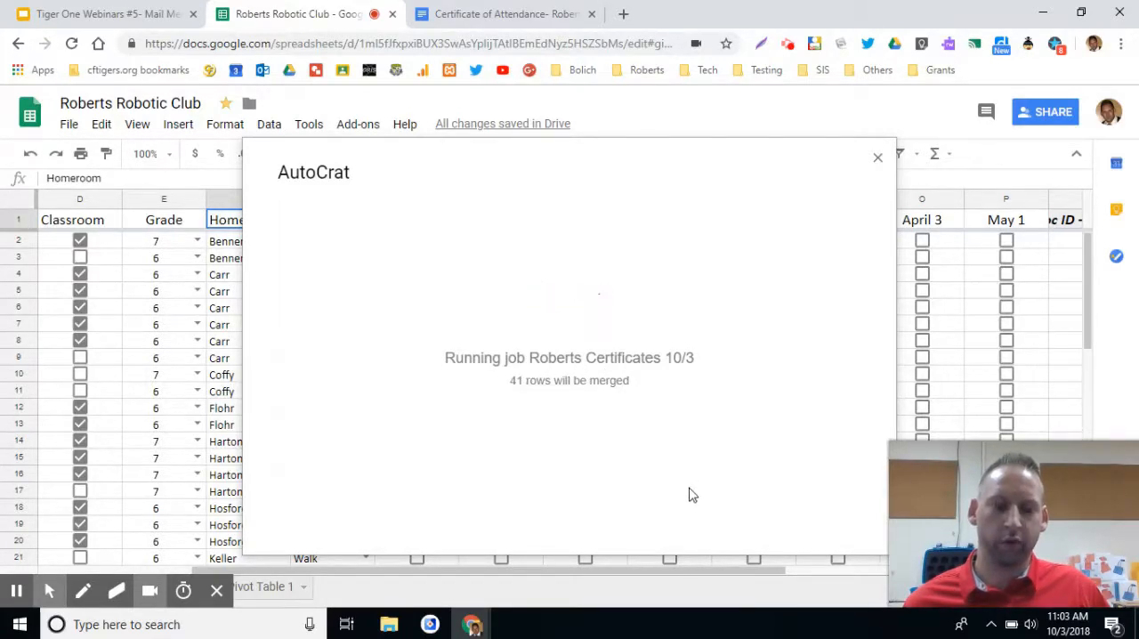
pyautogui.moveTo(694, 569); pyautogui.dragTo(1009, 367)
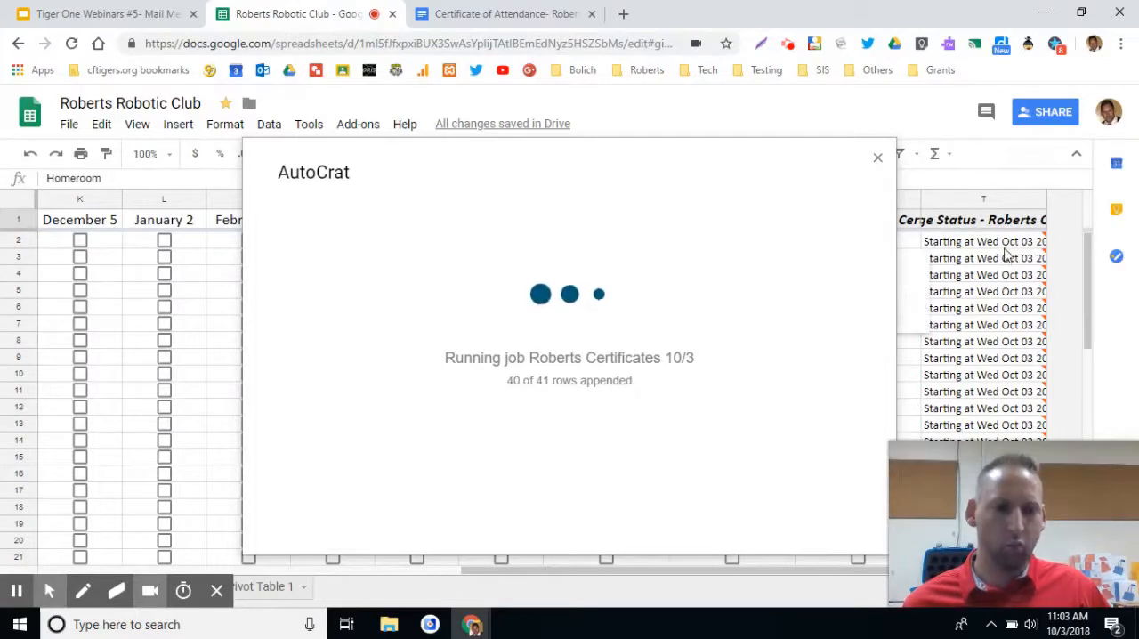
pyautogui.moveTo(878, 574); pyautogui.dragTo(826, 579)
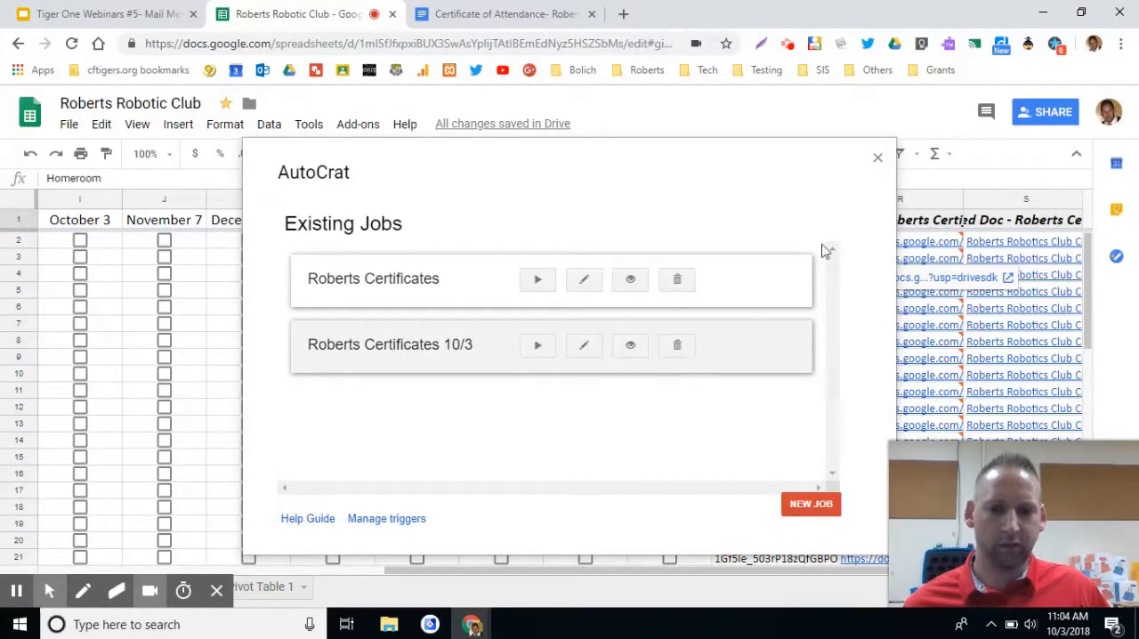
# Close autoCrat and open the merged document from the link in row 2 of the merged document URL column.
pyautogui.click(878, 160)
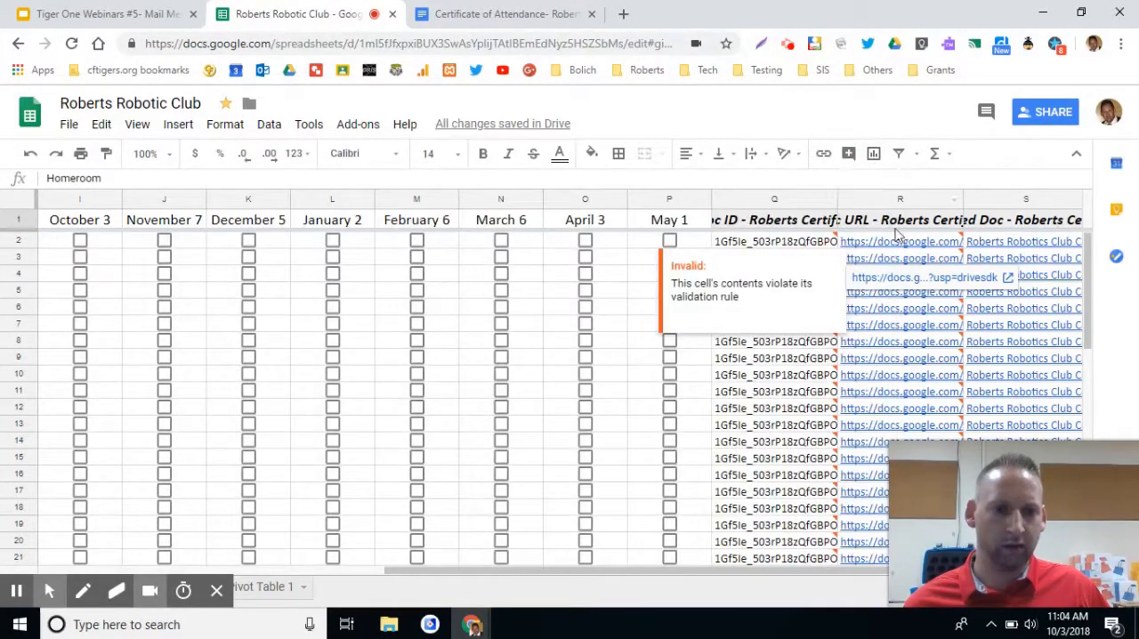
pyautogui.click(910, 244)
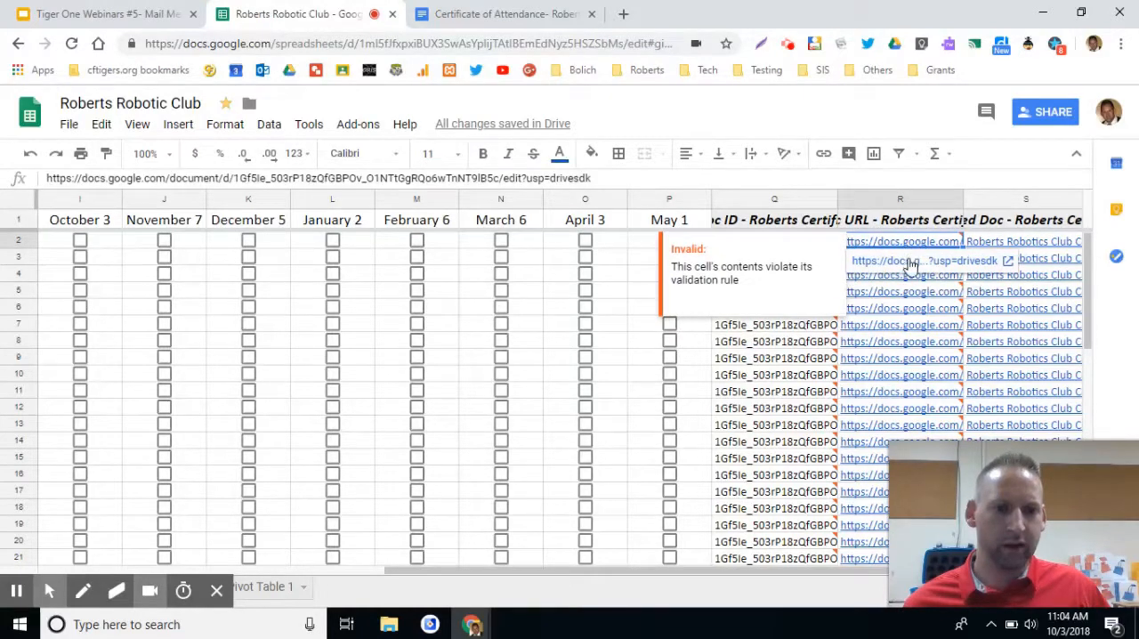
pyautogui.click(911, 261)
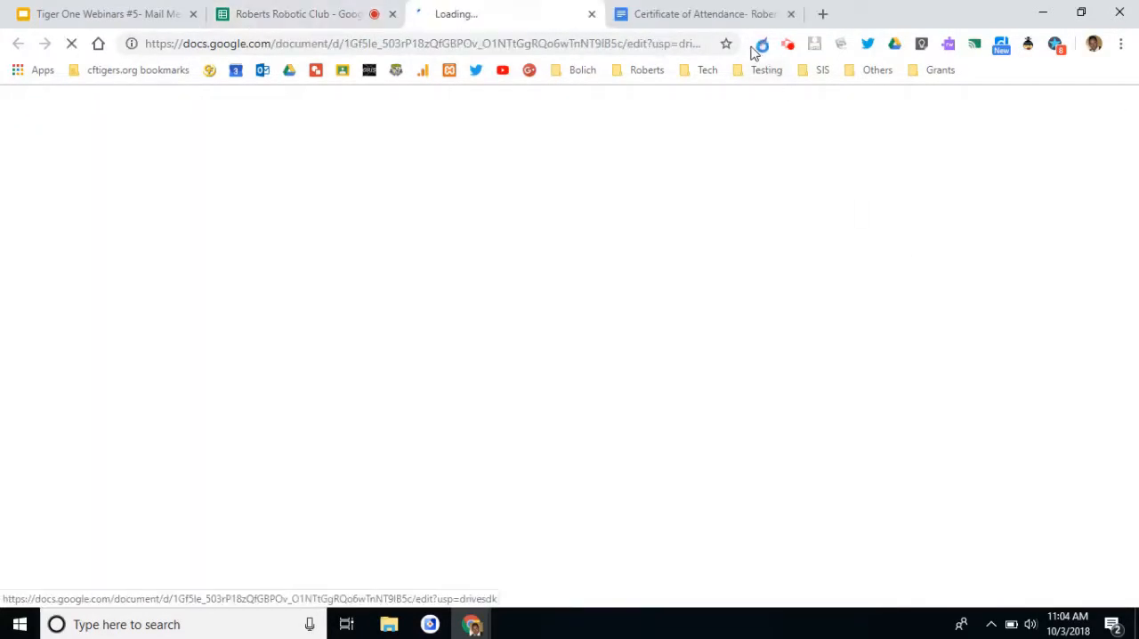
# Review the First, Last, Grade and Homeroom tags in the "Certificate of Attendance- Roberts Robotics" template.
pyautogui.click(736, 14)
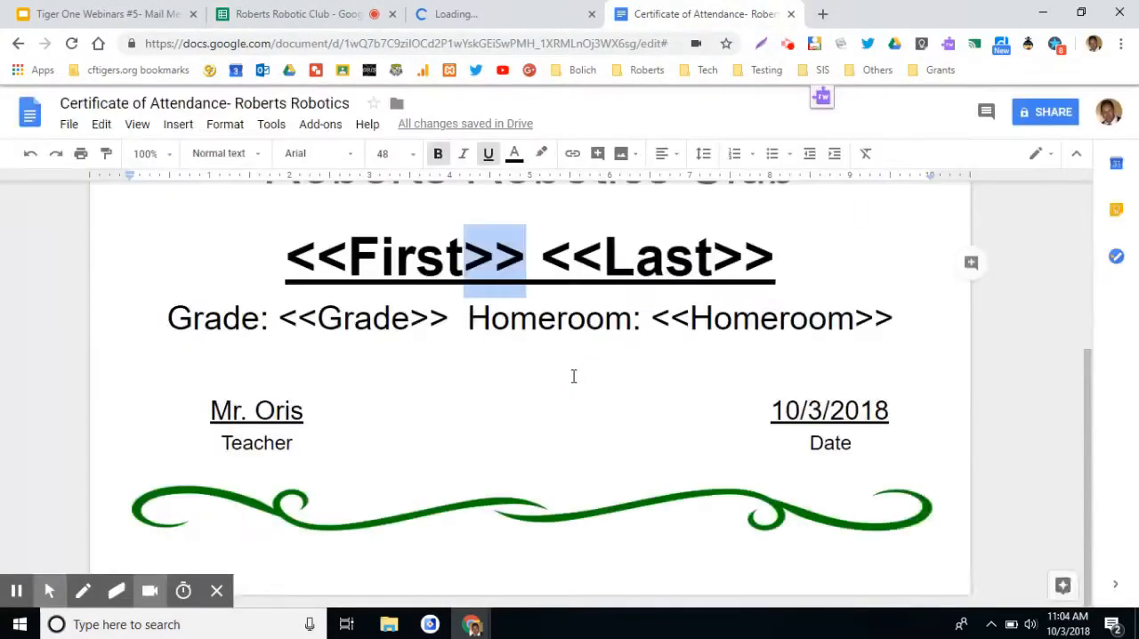
pyautogui.scroll(3, 582, 373)
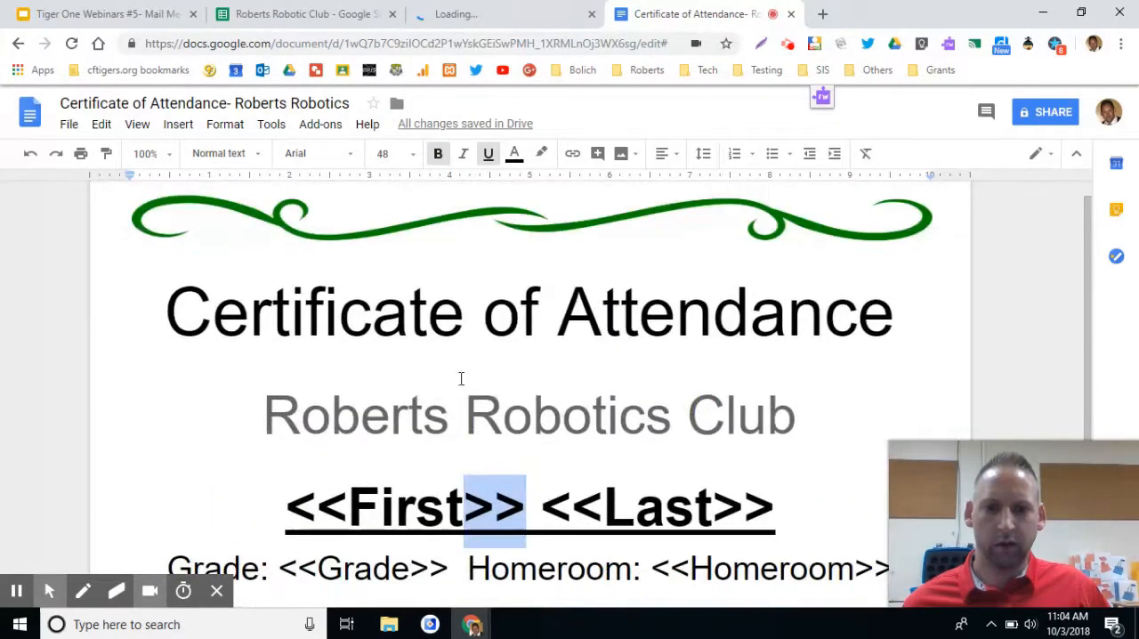
pyautogui.scroll(-1, 383, 445)
pyautogui.click(357, 412)
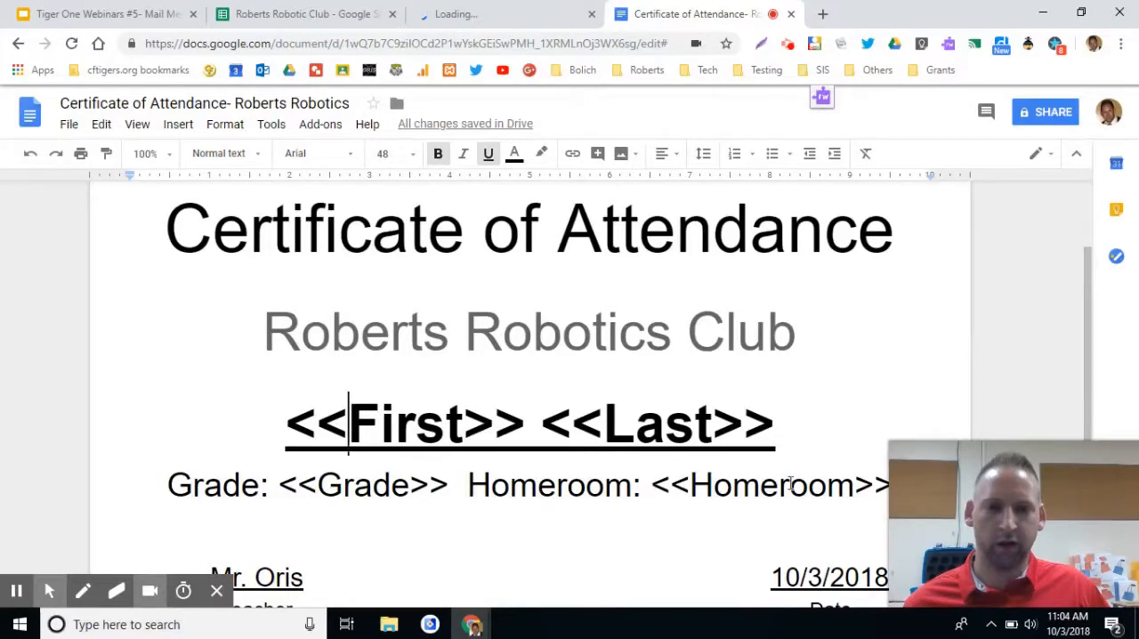
pyautogui.scroll(-2, 777, 395)
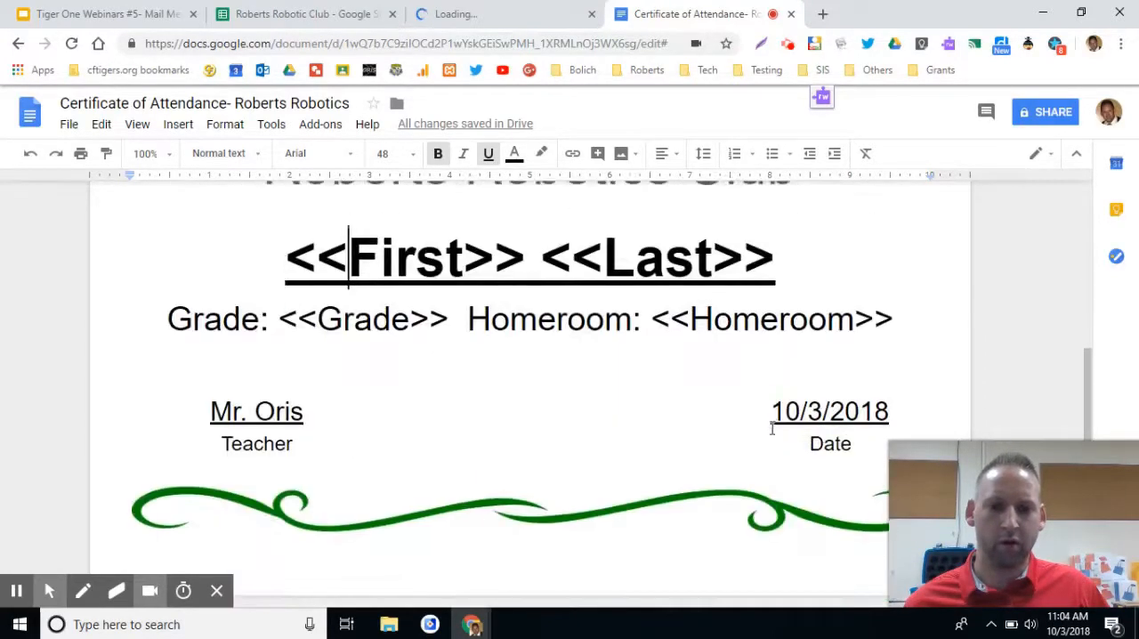
pyautogui.scroll(3, 770, 427)
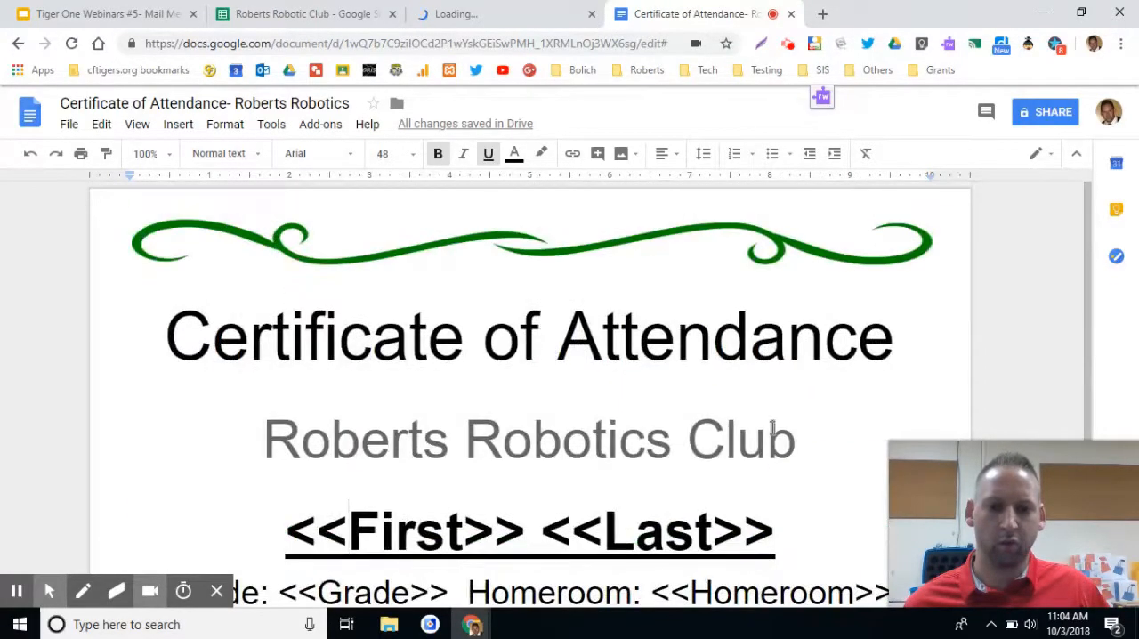
# Examine the merged "Roberts Robotics Club Certificate 10/3" document, checking the name, grade and homeroom on several students' certificates.
pyautogui.click(523, 13)
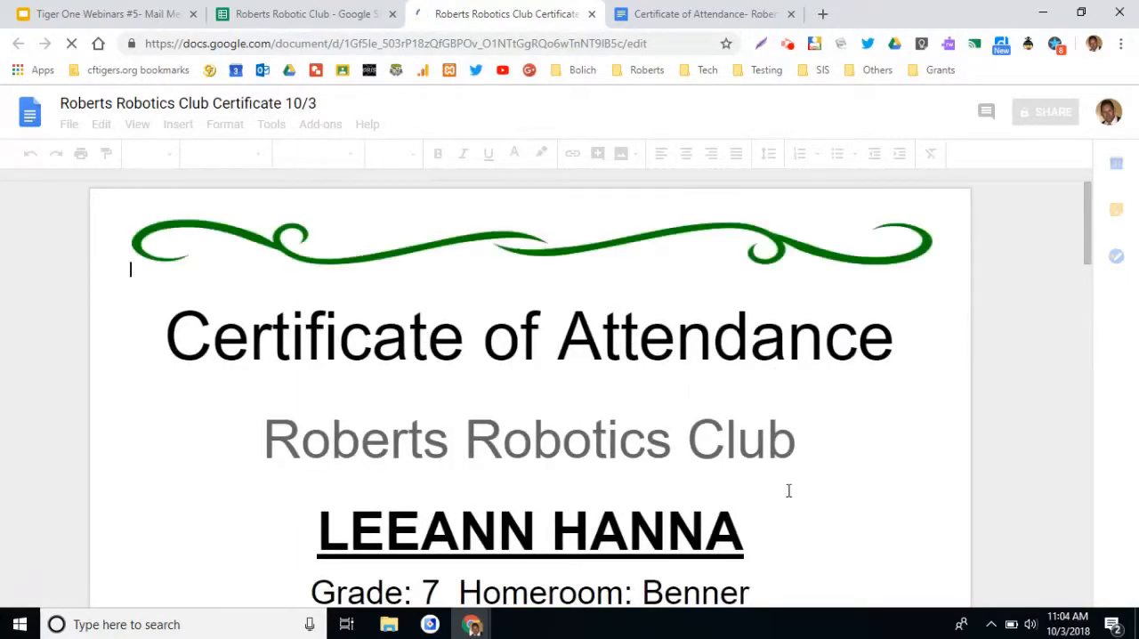
pyautogui.scroll(-1, 1086, 227)
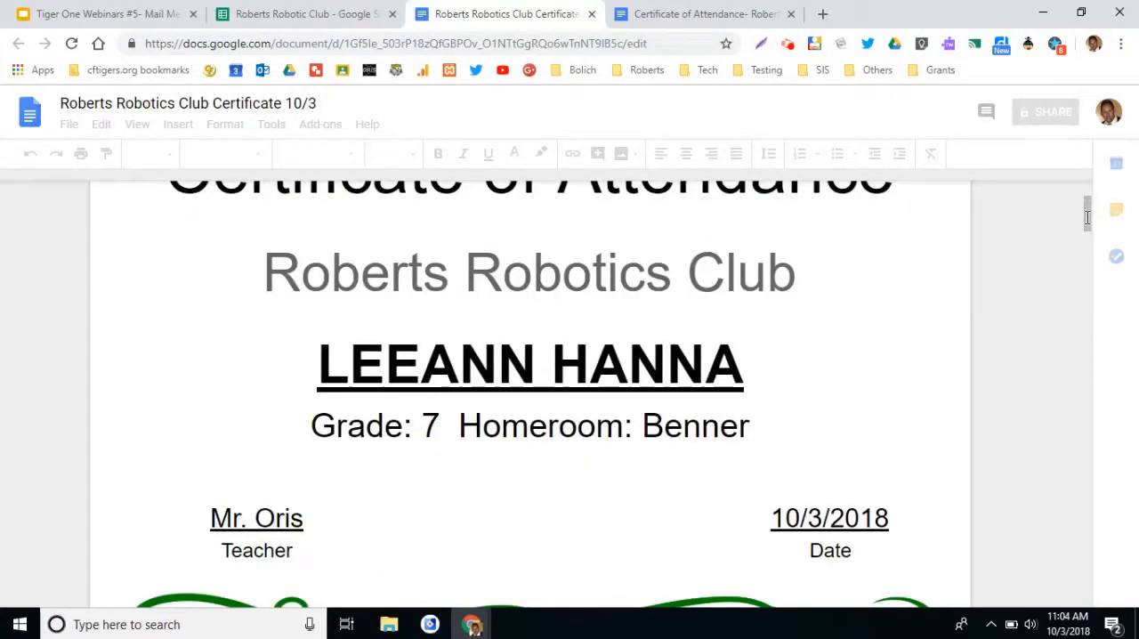
pyautogui.scroll(-2, 706, 395)
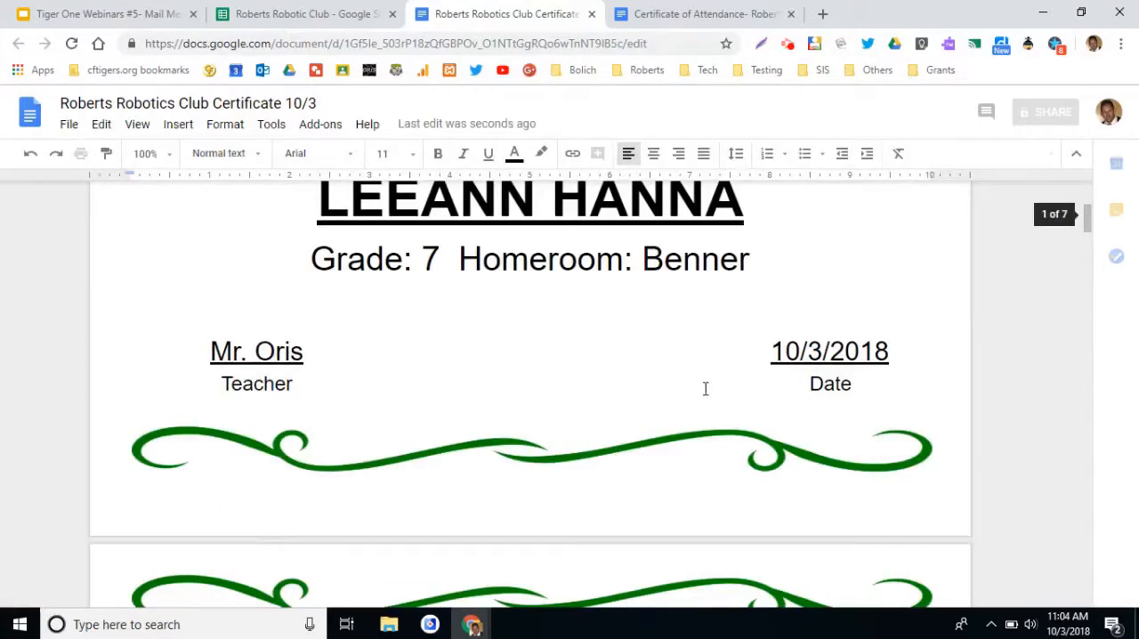
pyautogui.scroll(-2, 706, 388)
pyautogui.scroll(-2, 708, 388)
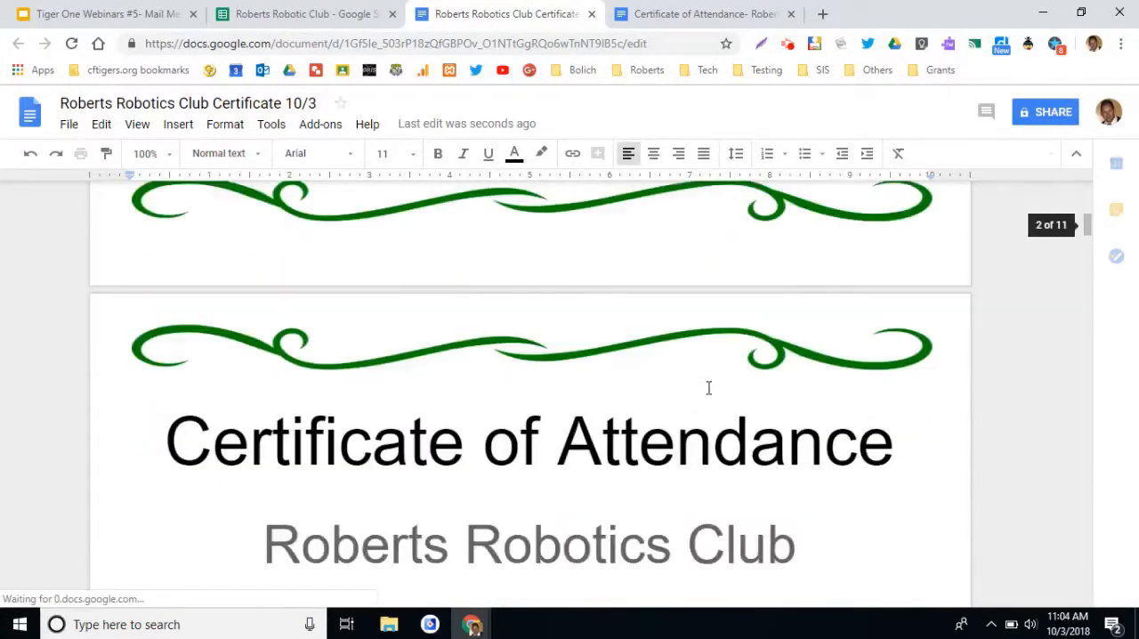
pyautogui.scroll(-1, 709, 388)
pyautogui.scroll(-1, 709, 388)
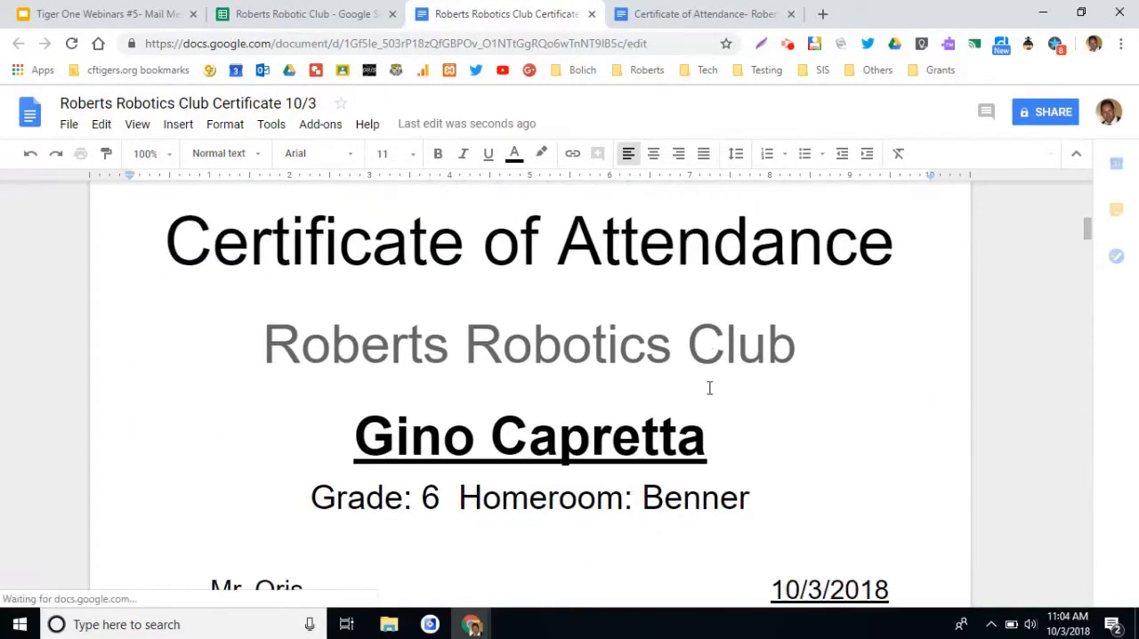
pyautogui.scroll(-10, 709, 388)
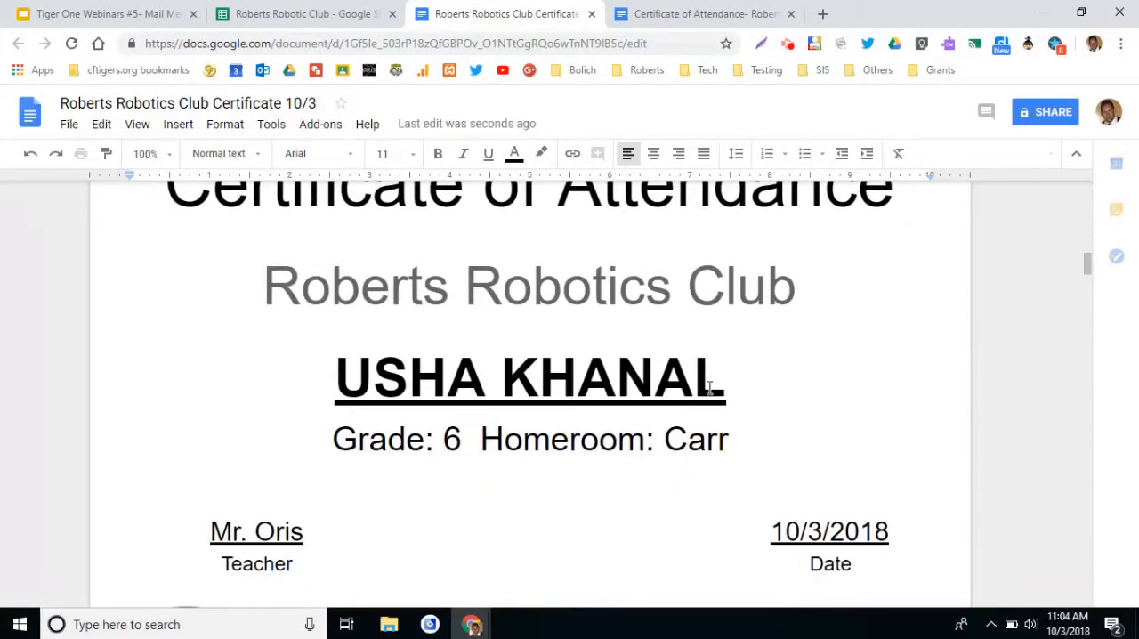
pyautogui.scroll(-10, 709, 388)
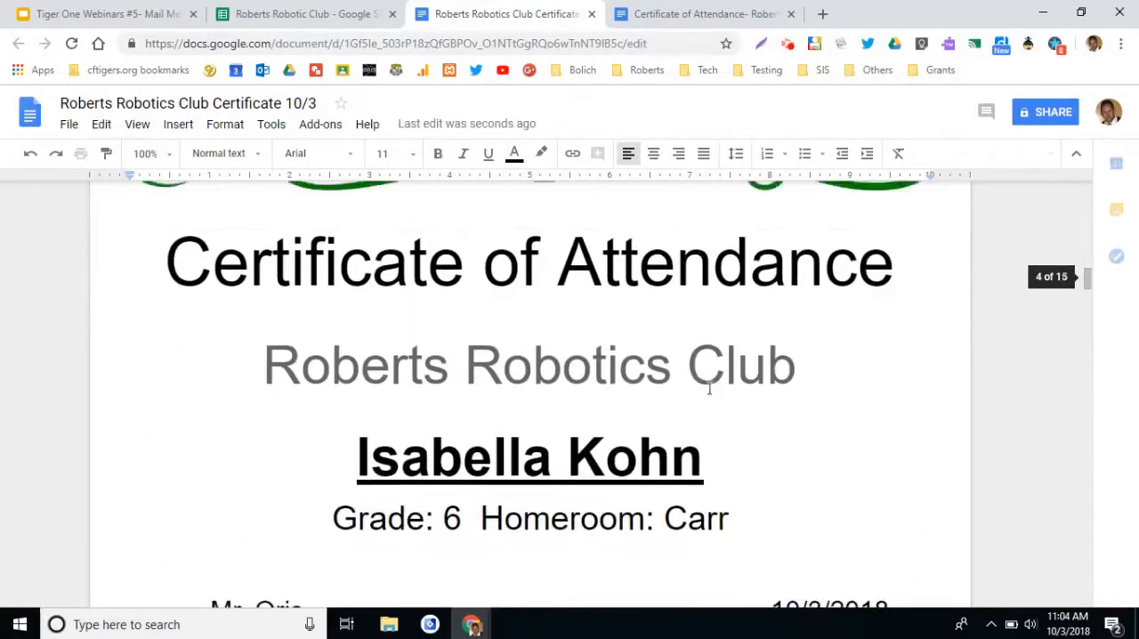
pyautogui.scroll(-1, 709, 388)
# Compare the roster's name, grade and homeroom columns with the tags in the certificate template.
pyautogui.click(302, 14)
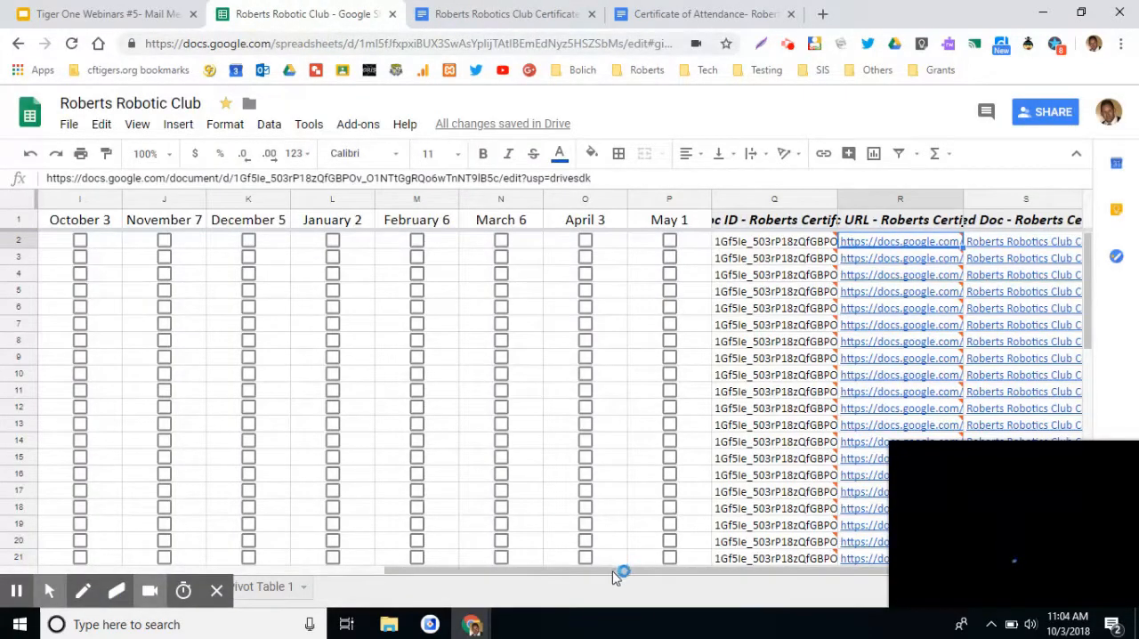
pyautogui.click(609, 571)
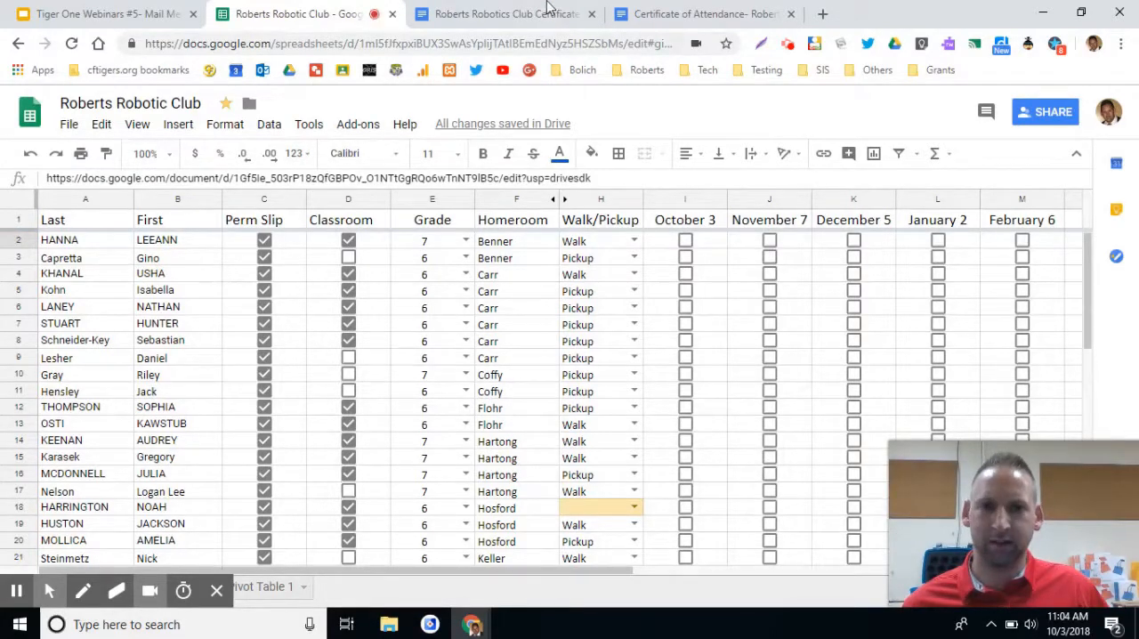
pyautogui.click(676, 14)
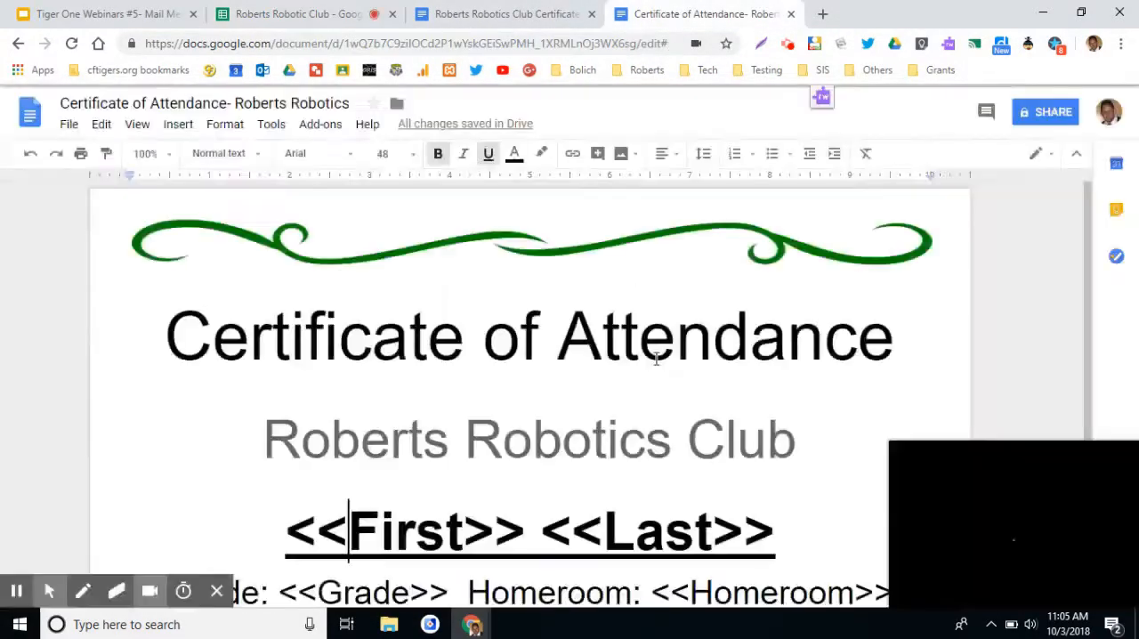
pyautogui.scroll(-1, 666, 402)
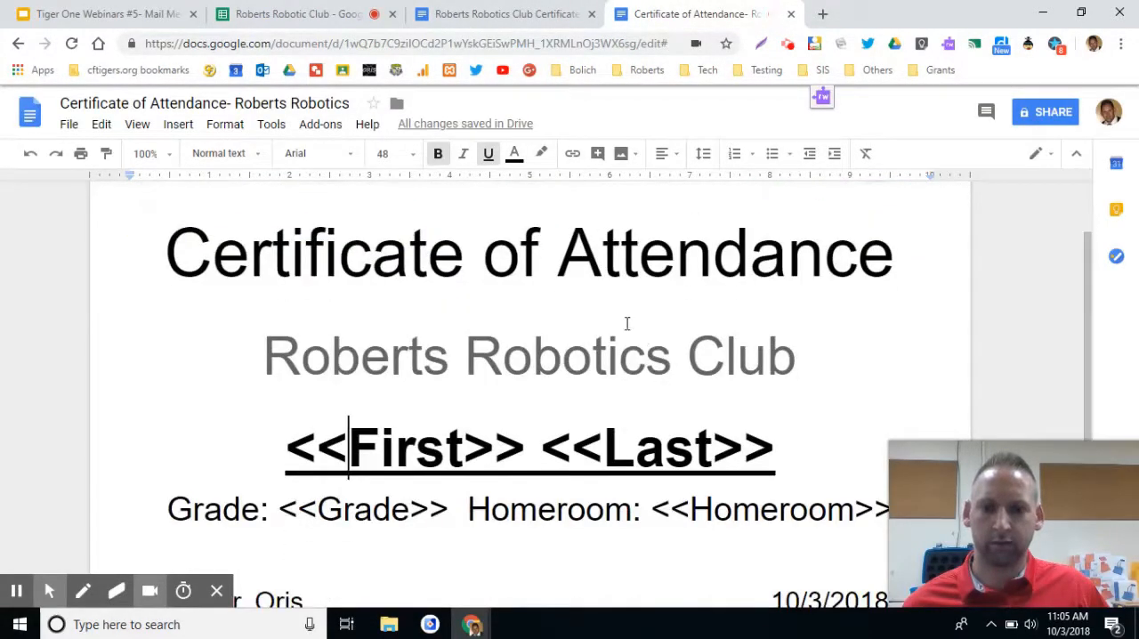
# Switch to the "Tiger One Webinars #5- Mail Merge in Google" presentation and view its second and third slides.
pyautogui.click(129, 13)
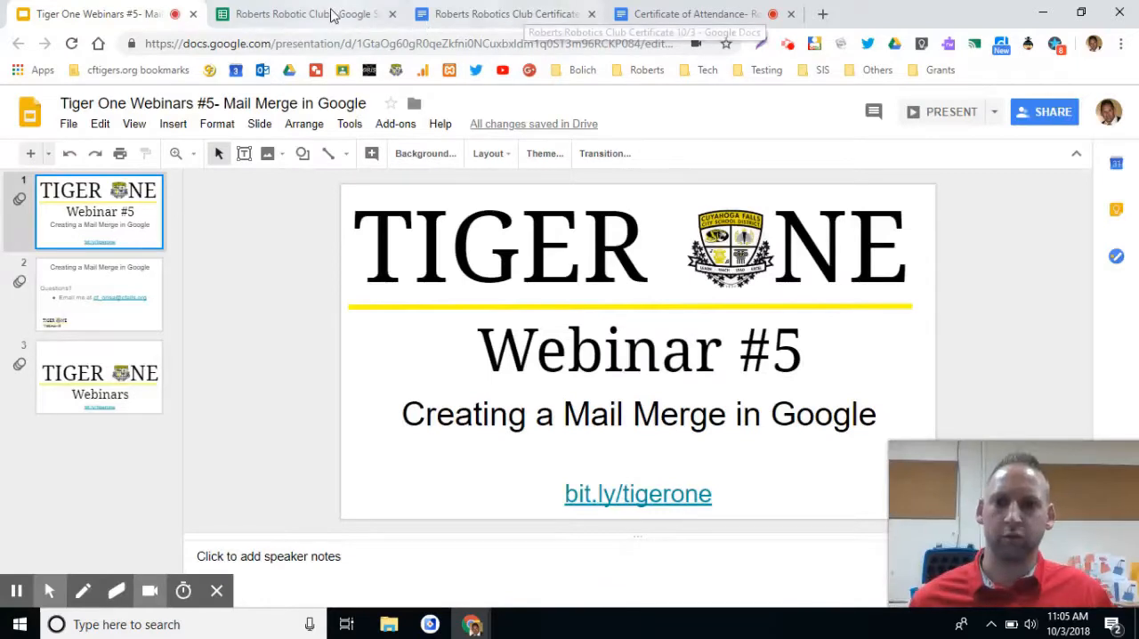
pyautogui.click(122, 290)
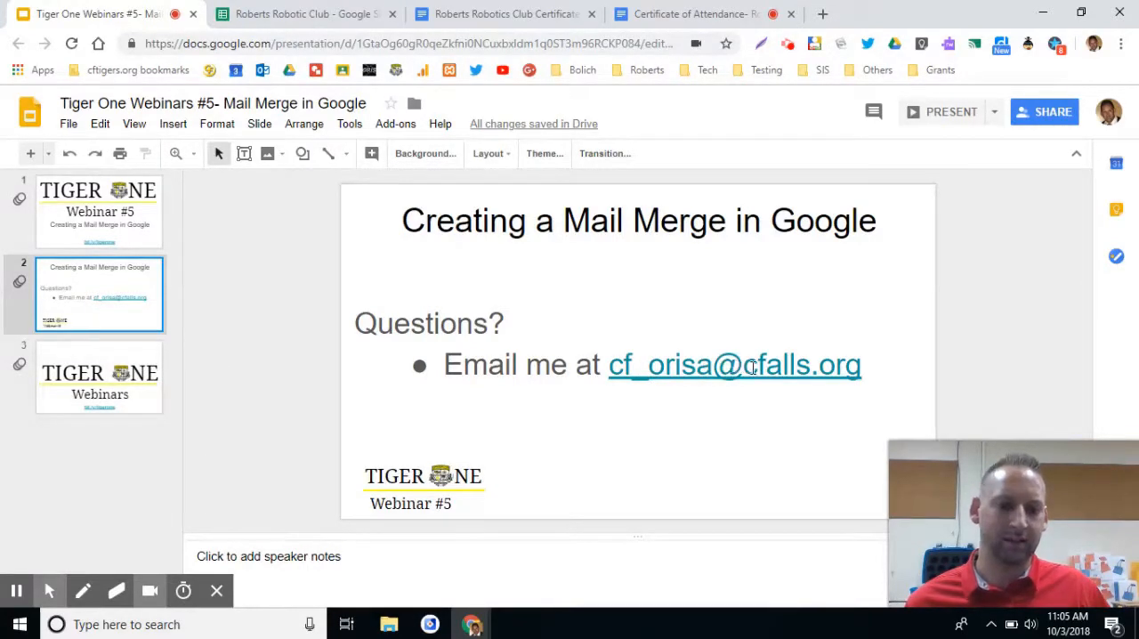
pyautogui.click(131, 376)
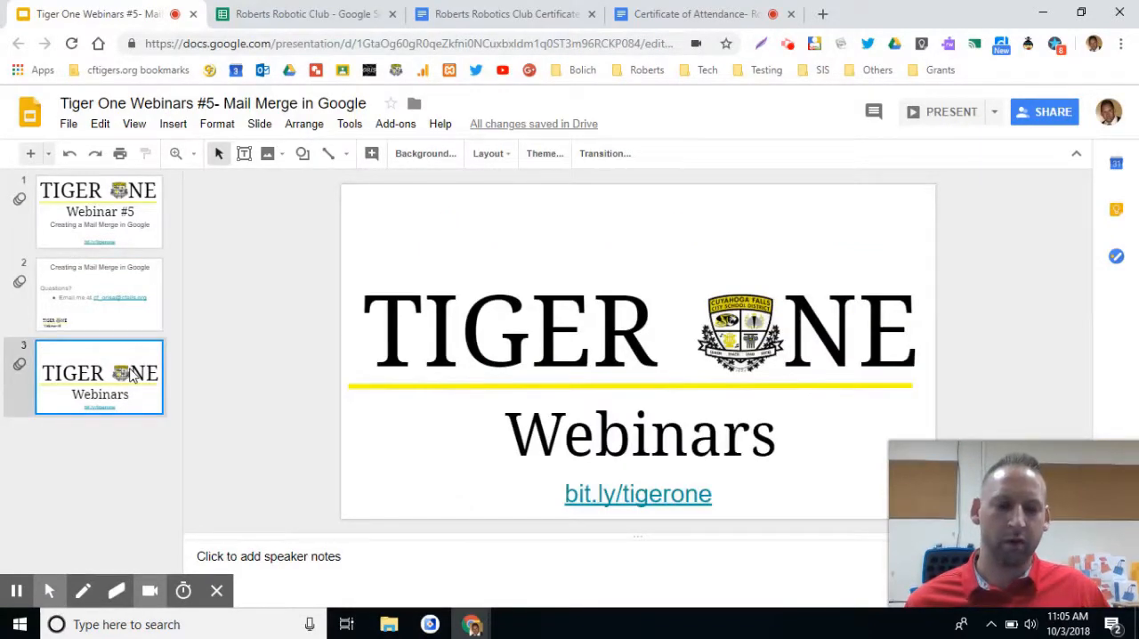